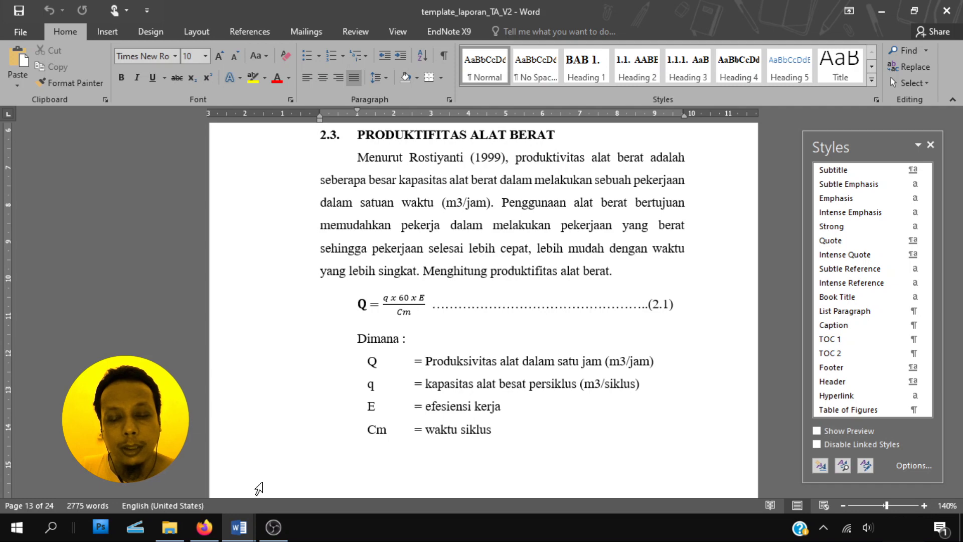
# Step: Examine the formula in section 2.3 and the KBBMi fuel consumption formula numbered (2.3) on page 17
pyautogui.click(411, 249)
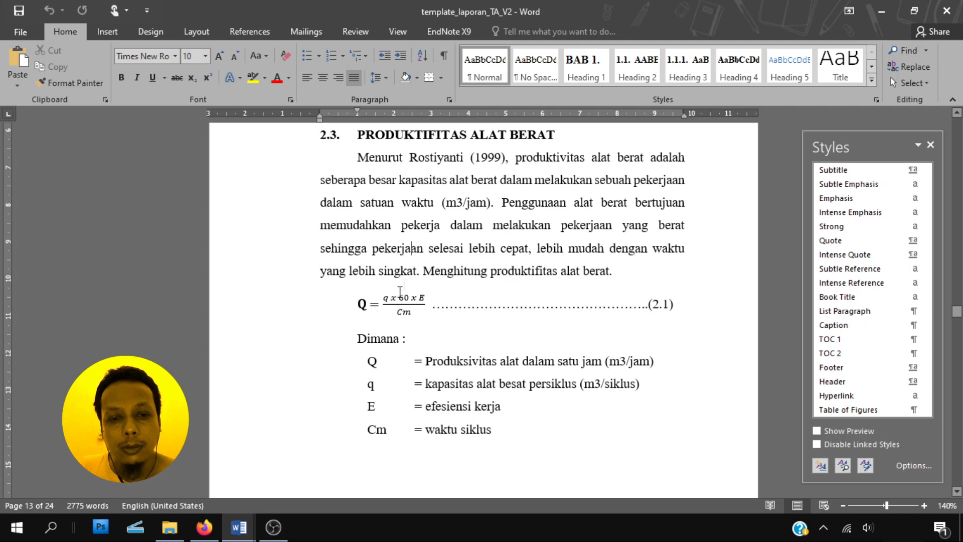
pyautogui.click(390, 304)
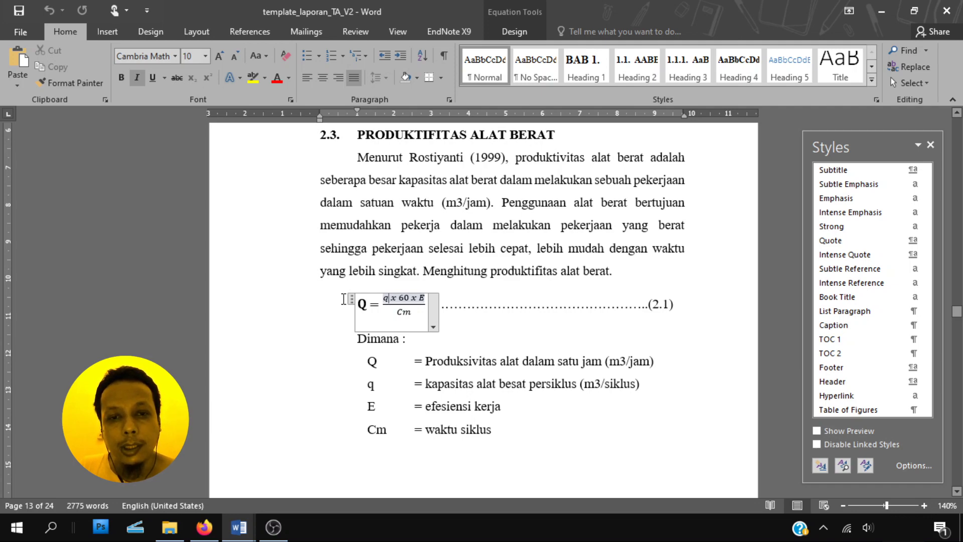
pyautogui.click(364, 266)
pyautogui.scroll(-15, 372, 255)
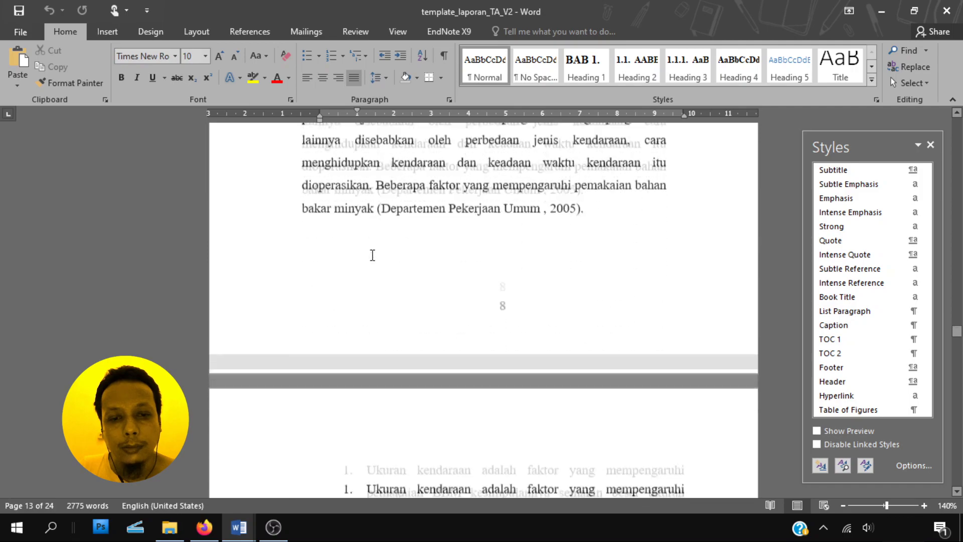
pyautogui.scroll(-20, 371, 256)
pyautogui.scroll(1, 391, 251)
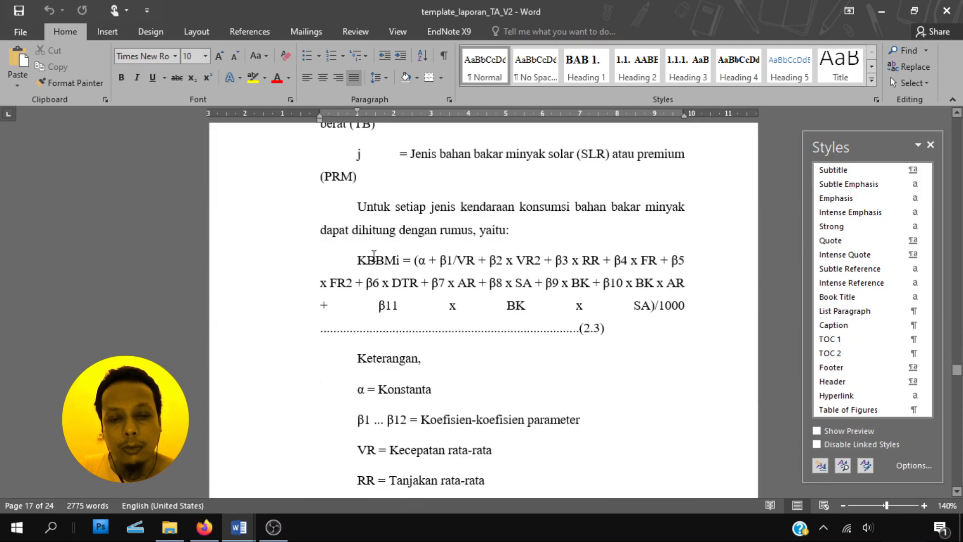
pyautogui.moveTo(356, 260); pyautogui.dragTo(682, 302)
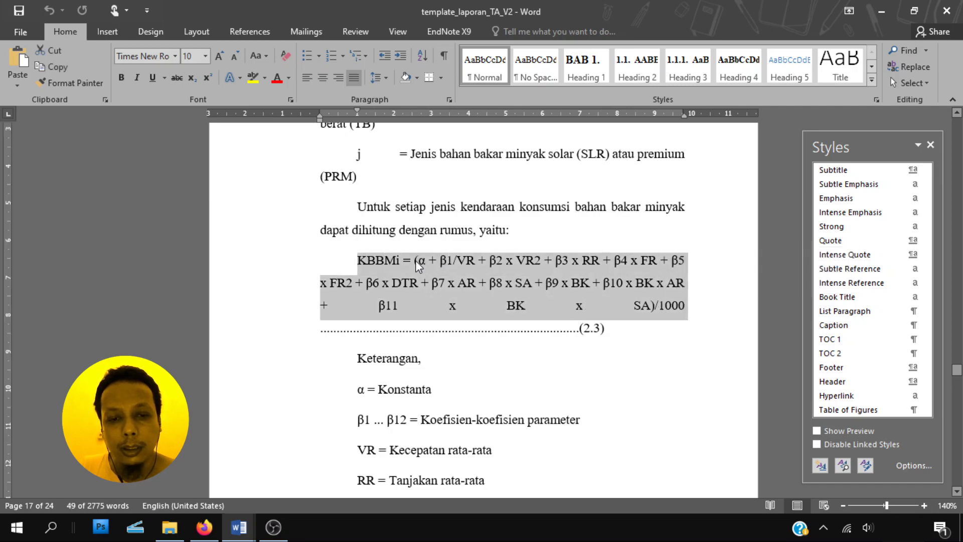
pyautogui.scroll(20, 443, 267)
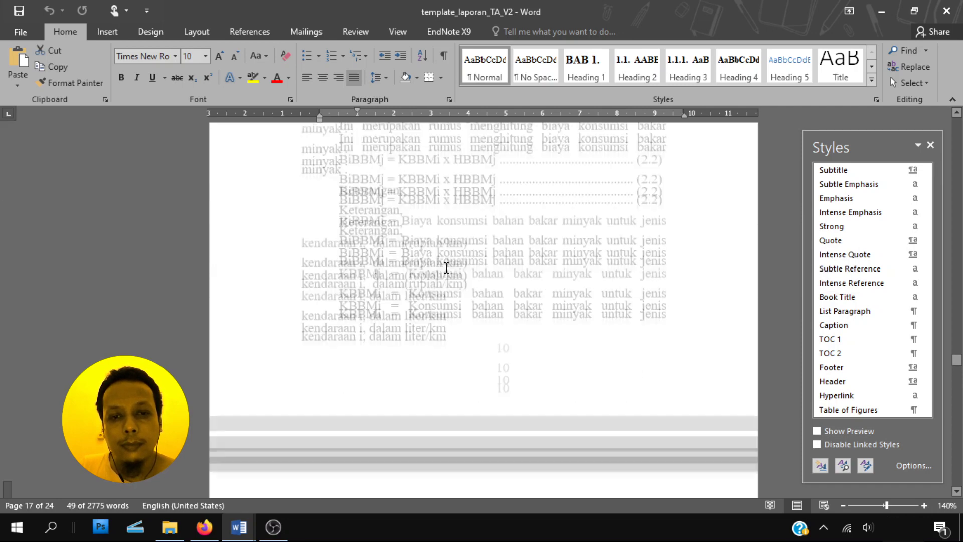
pyautogui.scroll(-2, 430, 296)
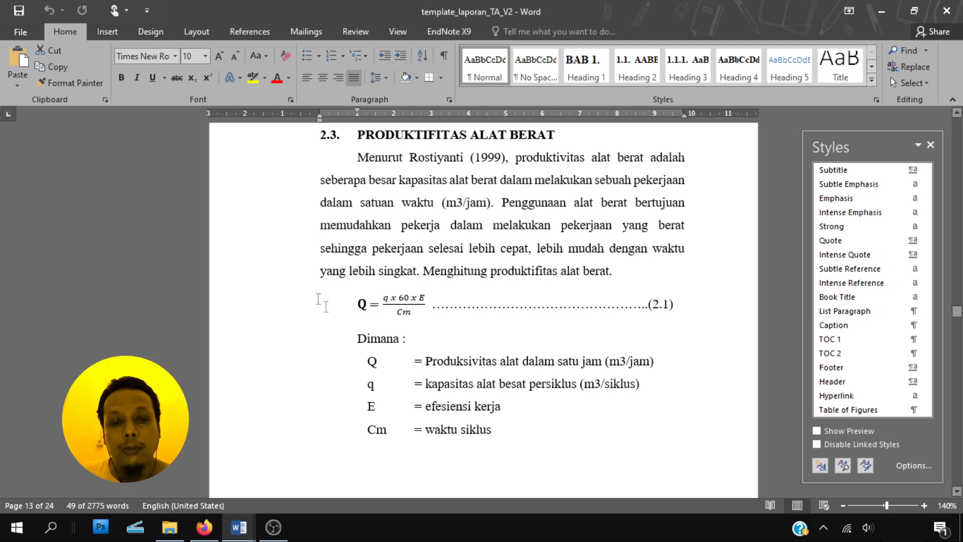
# Step: Examine how the Q equation in section 2.3, its dotted leader and its number (2.1) are laid out
pyautogui.click(424, 303)
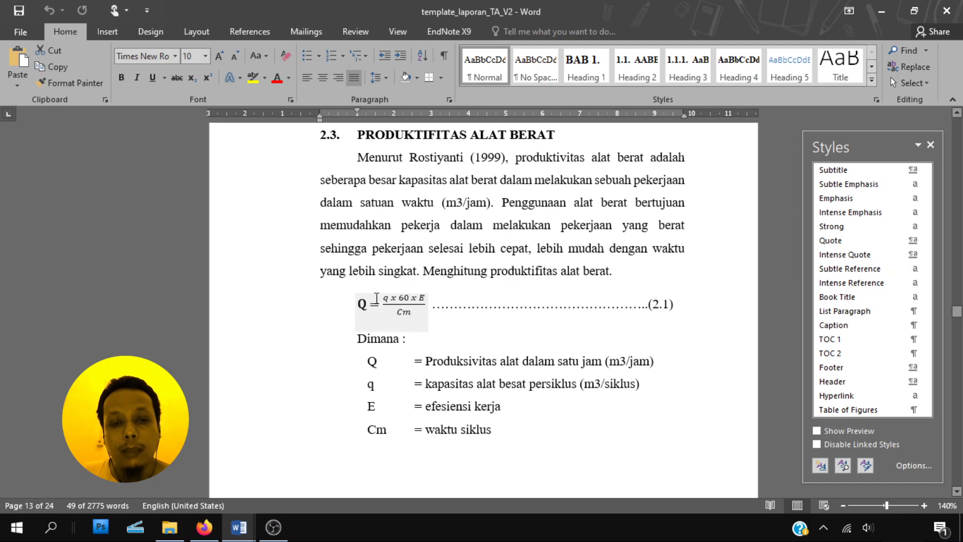
pyautogui.click(384, 297)
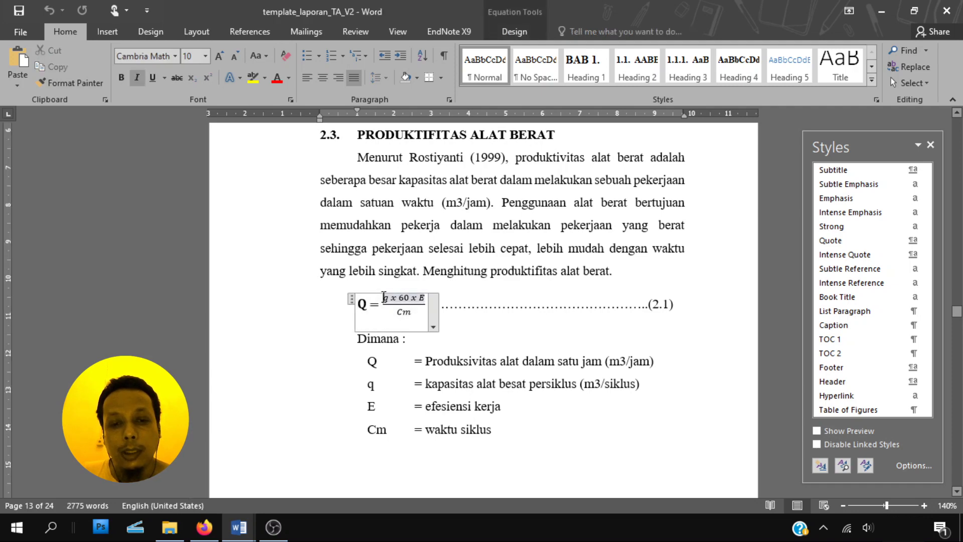
pyautogui.click(455, 303)
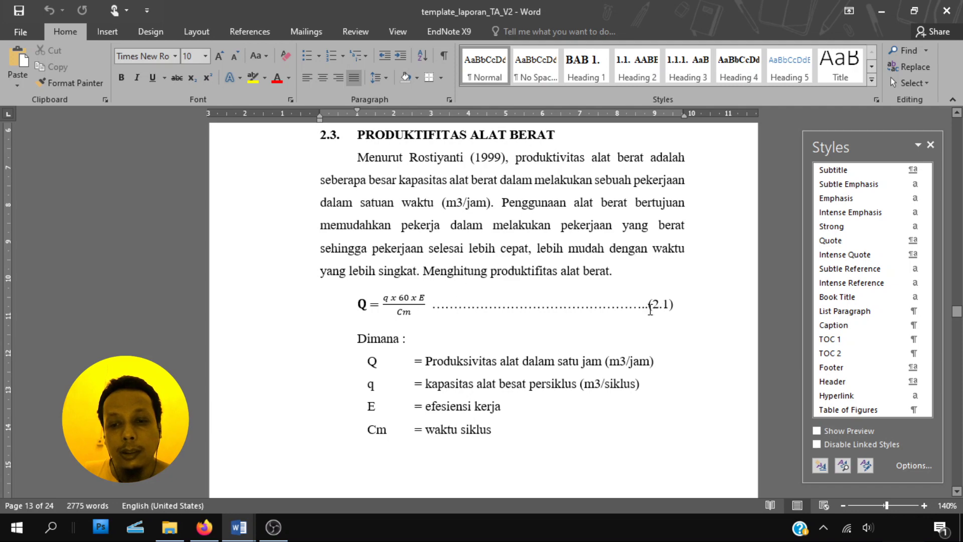
pyautogui.moveTo(651, 308); pyautogui.dragTo(676, 304)
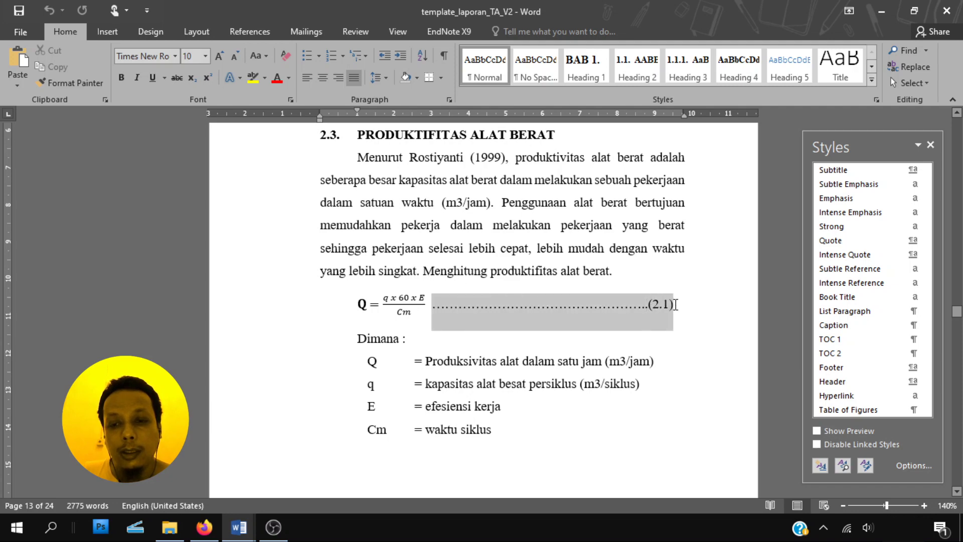
pyautogui.click(675, 304)
pyautogui.moveTo(652, 305); pyautogui.dragTo(673, 305)
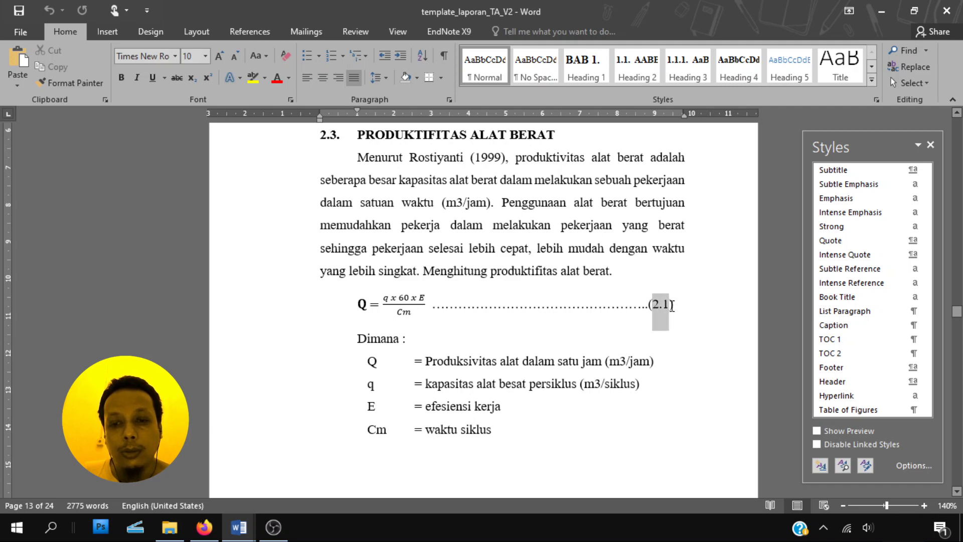
pyautogui.moveTo(653, 305); pyautogui.dragTo(656, 308)
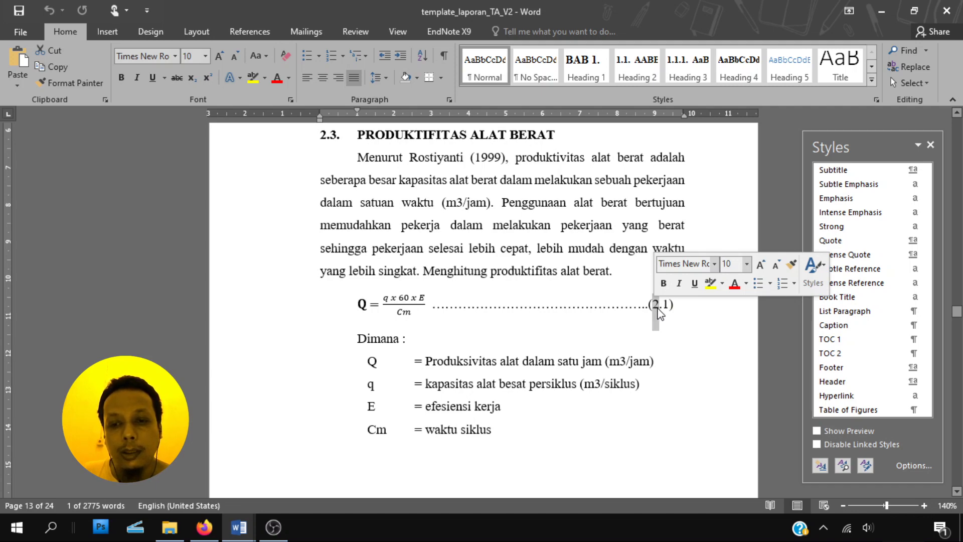
pyautogui.moveTo(663, 307)
pyautogui.mouseDown()
pyautogui.moveTo(647, 305)
pyautogui.moveTo(670, 305)
pyautogui.mouseUp()
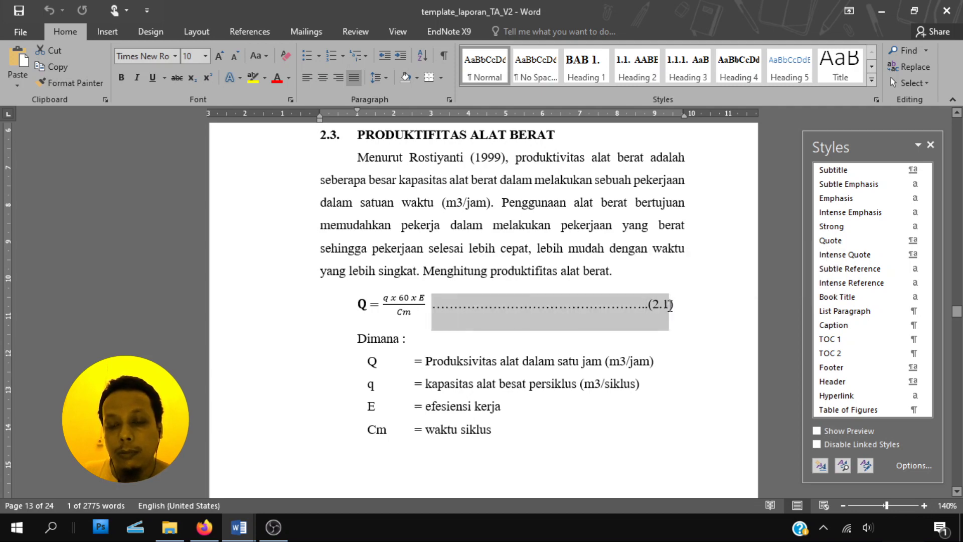
pyautogui.click(669, 305)
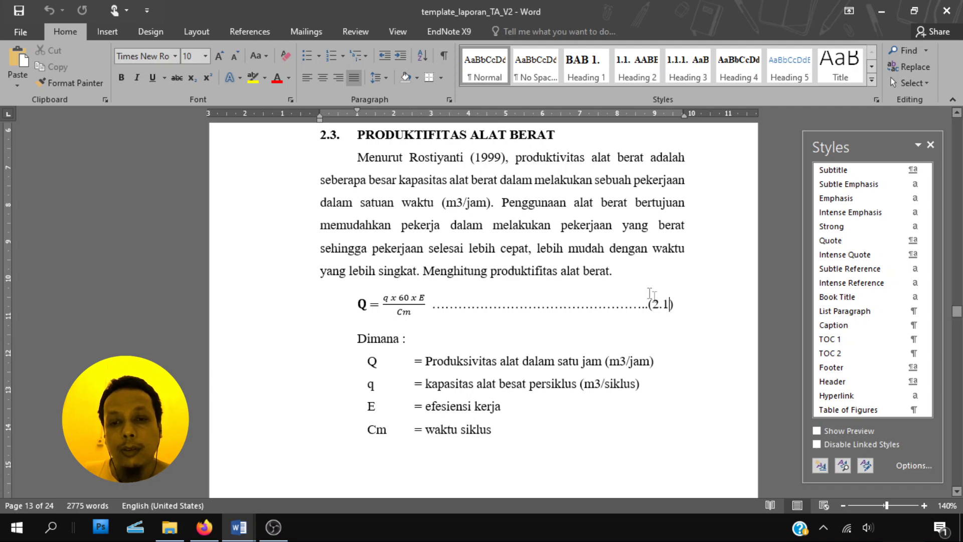
# Step: Add a new line below the opening paragraph of section 2.3 and insert a table with two columns and one row
pyautogui.click(624, 275)
pyautogui.press('Return')
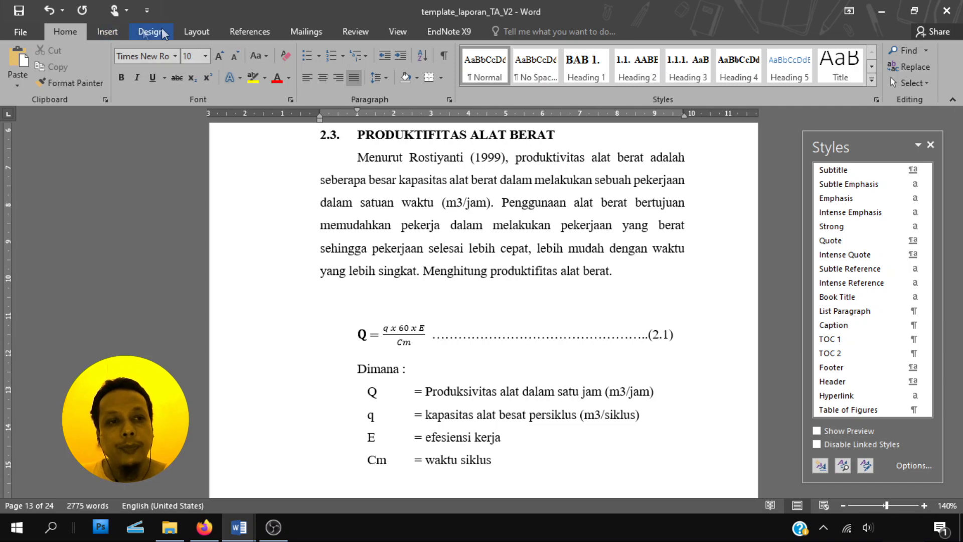
pyautogui.click(99, 32)
pyautogui.click(93, 76)
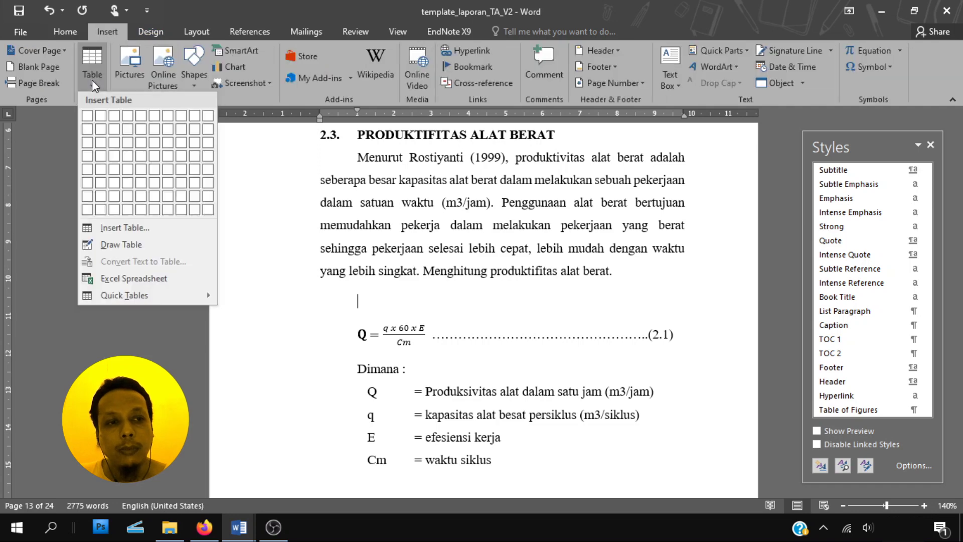
pyautogui.click(100, 121)
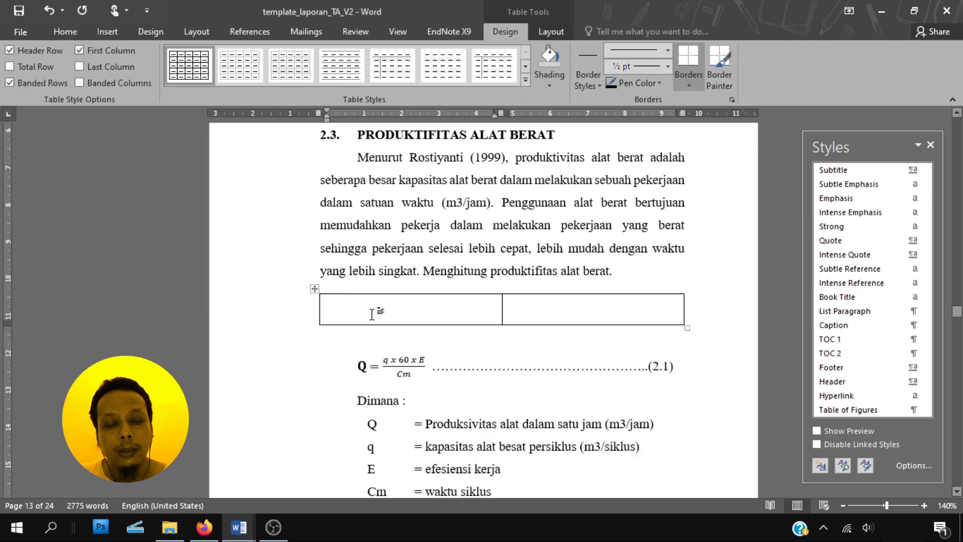
# Step: Remove all borders from the new two-column table
pyautogui.click(314, 288)
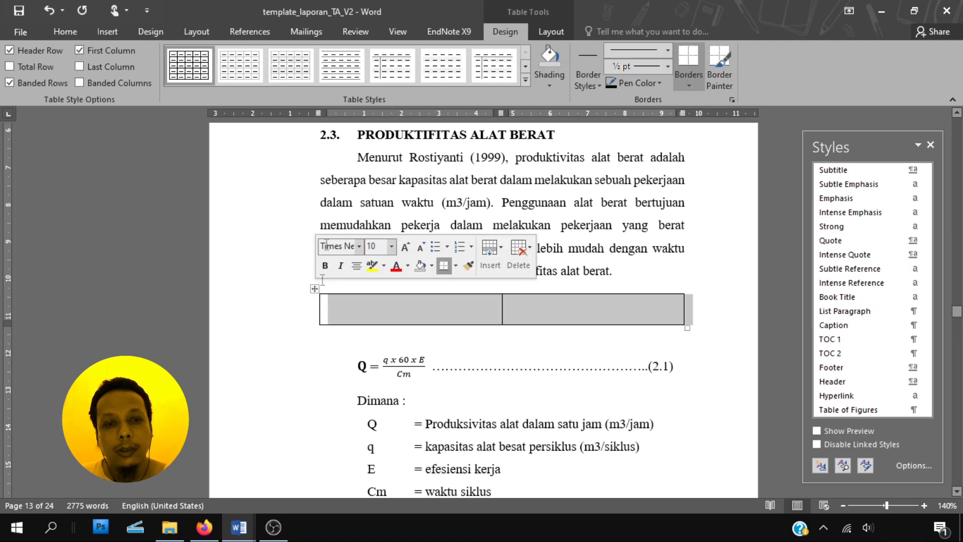
pyautogui.click(65, 31)
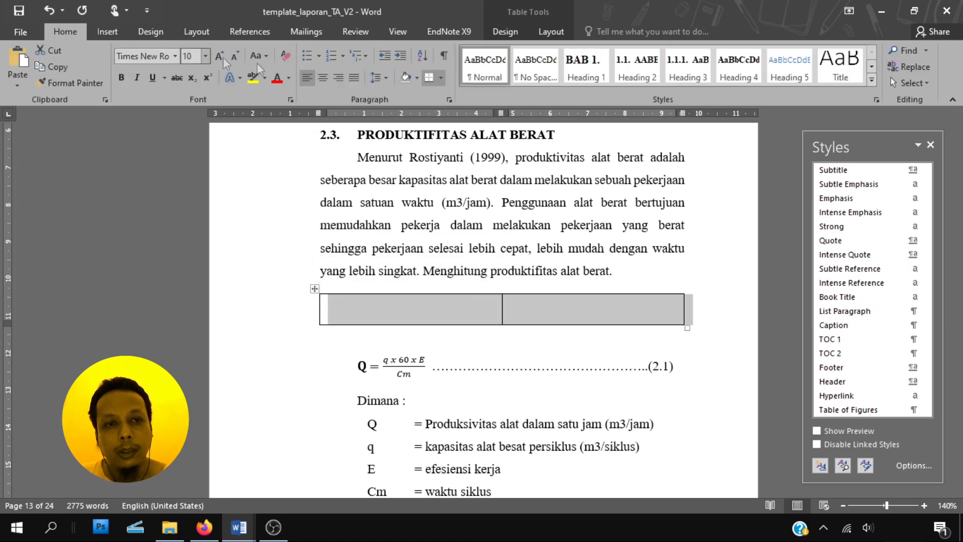
pyautogui.click(440, 76)
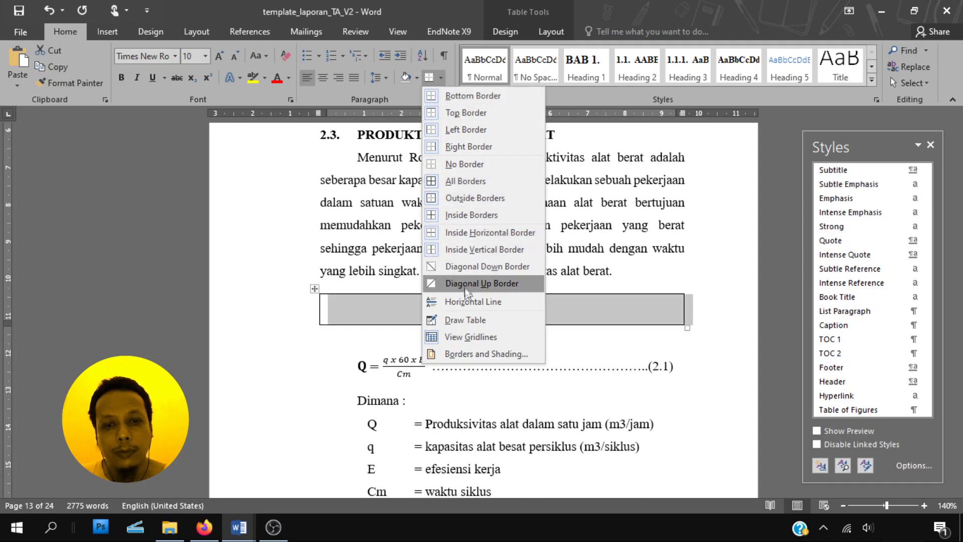
pyautogui.click(459, 164)
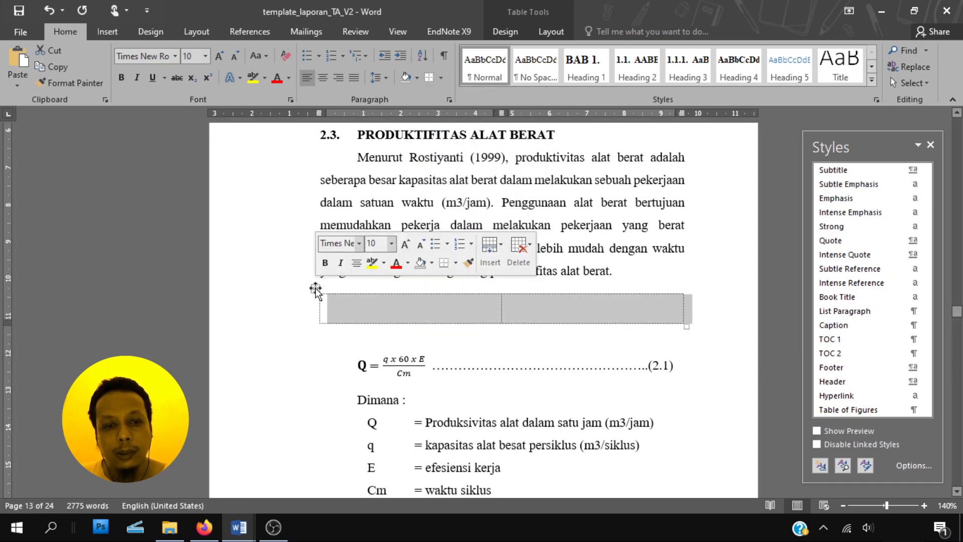
pyautogui.click(348, 299)
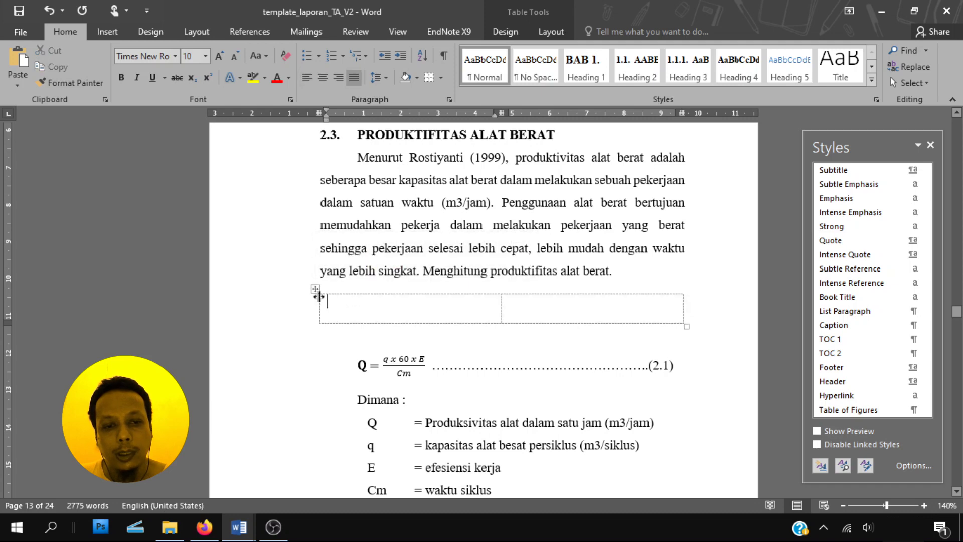
# Step: Set the vertical alignment of the table's cells to Center in the table properties
pyautogui.click(317, 292)
pyautogui.rightClick(359, 311)
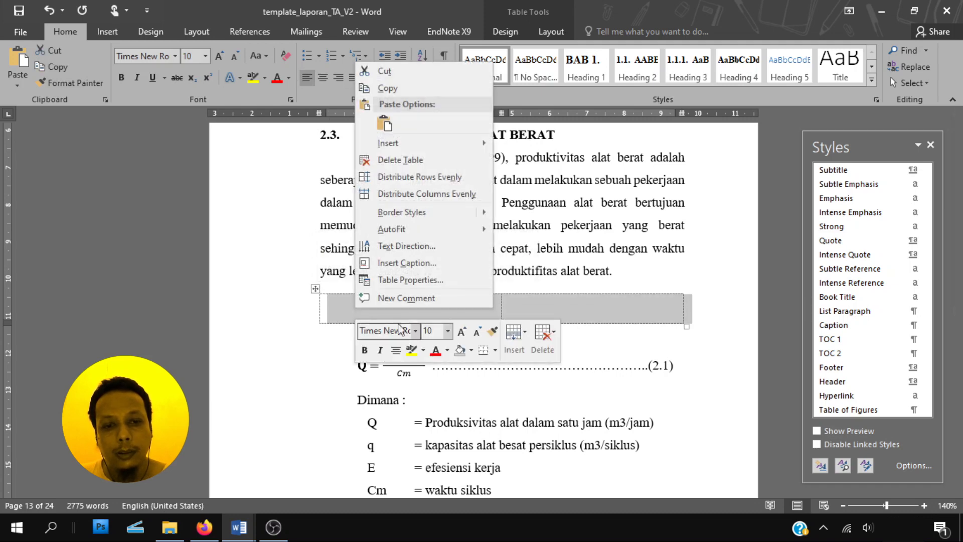
pyautogui.click(398, 280)
pyautogui.click(414, 211)
pyautogui.click(376, 205)
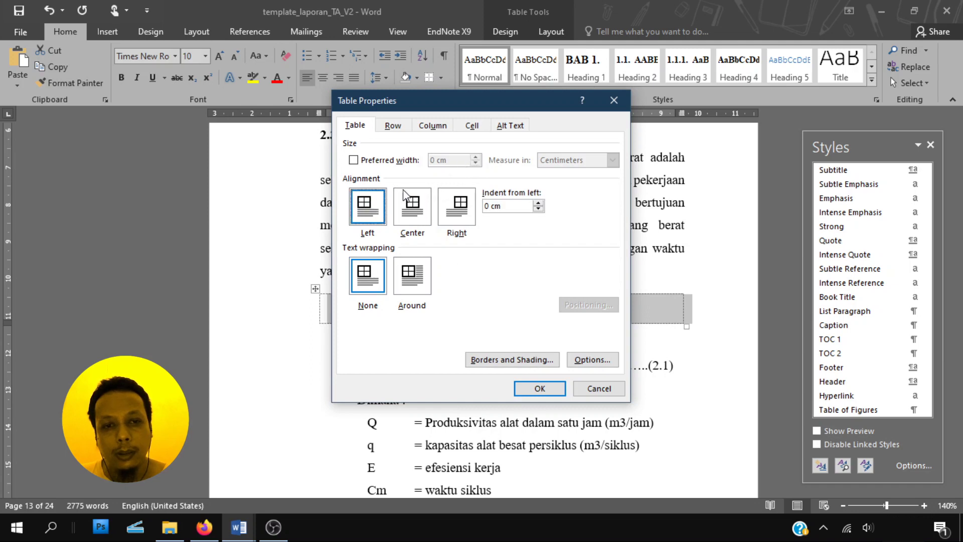
pyautogui.click(472, 126)
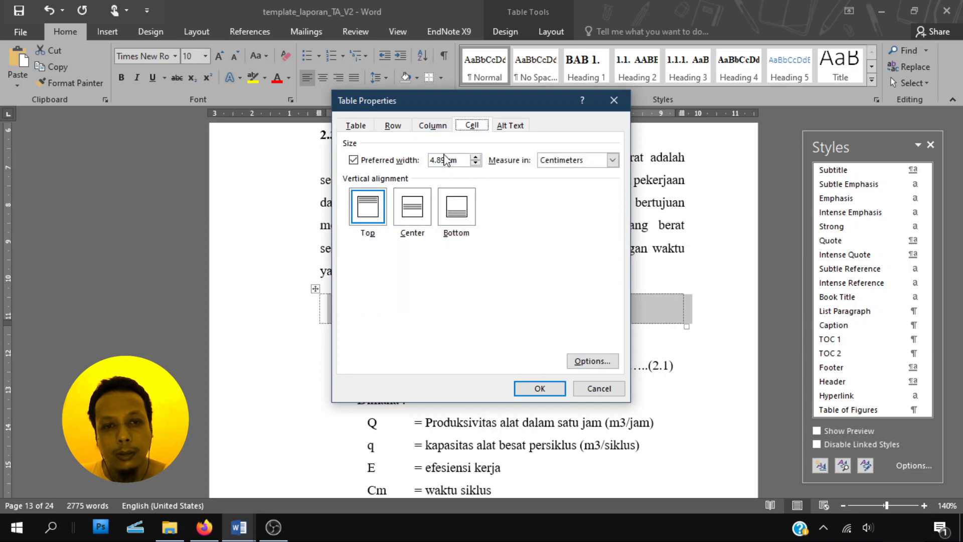
pyautogui.click(411, 206)
pyautogui.click(522, 388)
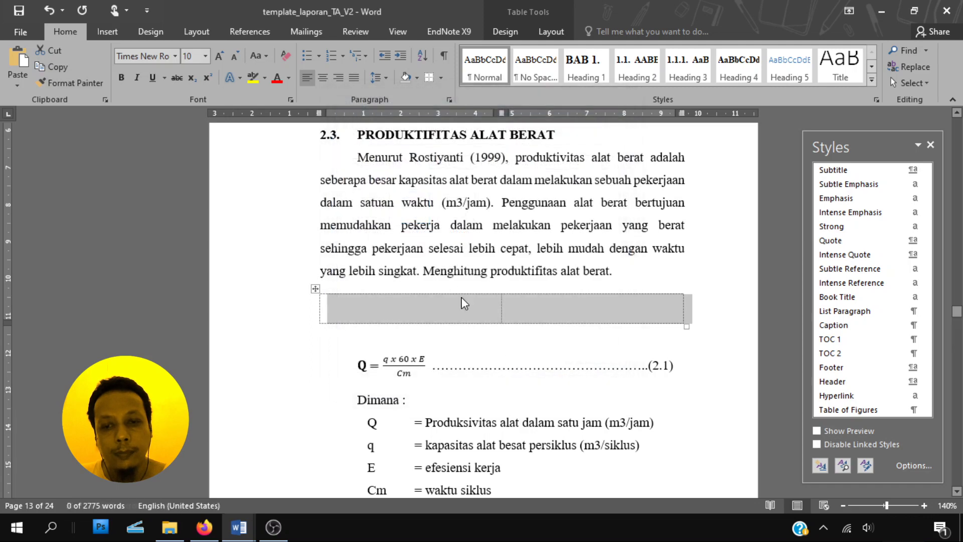
pyautogui.click(433, 307)
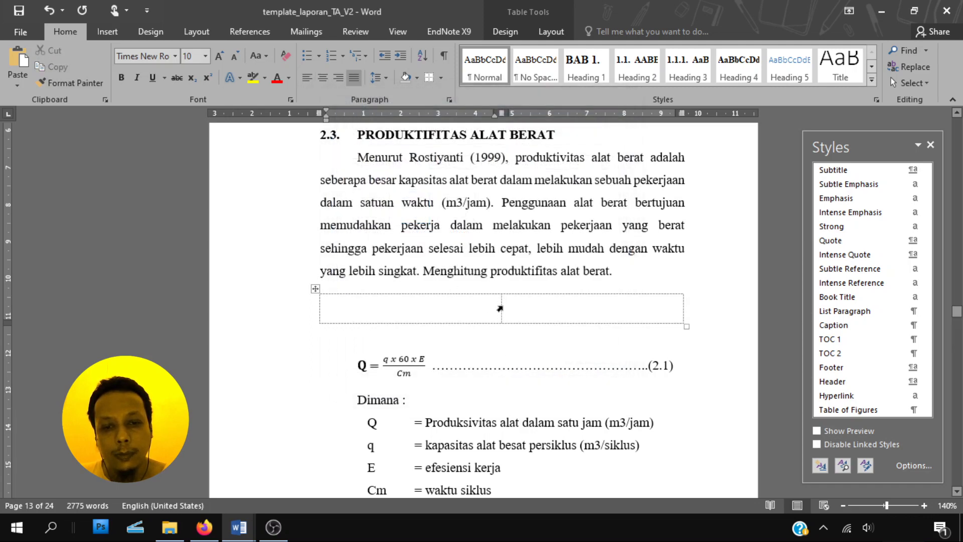
# Step: Set the paragraph spacing in both table cells to 3 pt before and 3 pt after, with single line spacing
pyautogui.moveTo(359, 304); pyautogui.dragTo(576, 320)
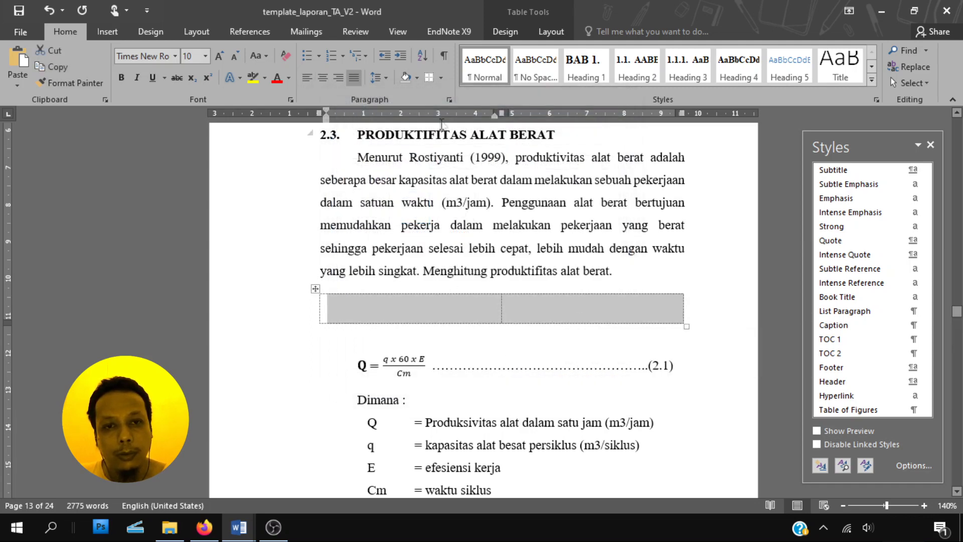
pyautogui.click(449, 99)
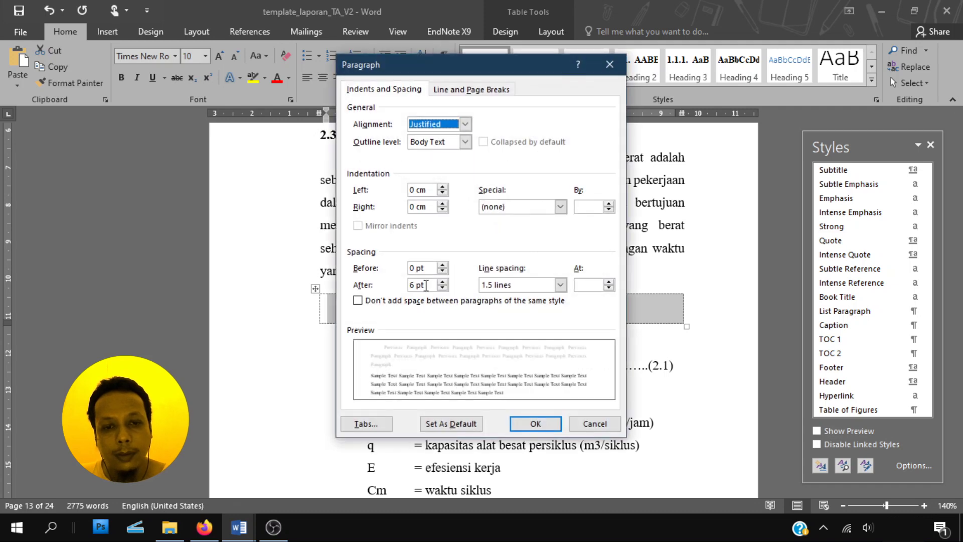
pyautogui.moveTo(415, 285); pyautogui.dragTo(409, 285)
pyautogui.write('3')
pyautogui.moveTo(417, 268); pyautogui.dragTo(407, 271)
pyautogui.write('3')
pyautogui.click(560, 284)
pyautogui.click(521, 299)
pyautogui.click(542, 423)
# Step: Narrow the table's second column to about 1.3 cm and insert a new blank equation in the first cell
pyautogui.click(506, 303)
pyautogui.moveTo(501, 301); pyautogui.dragTo(635, 307)
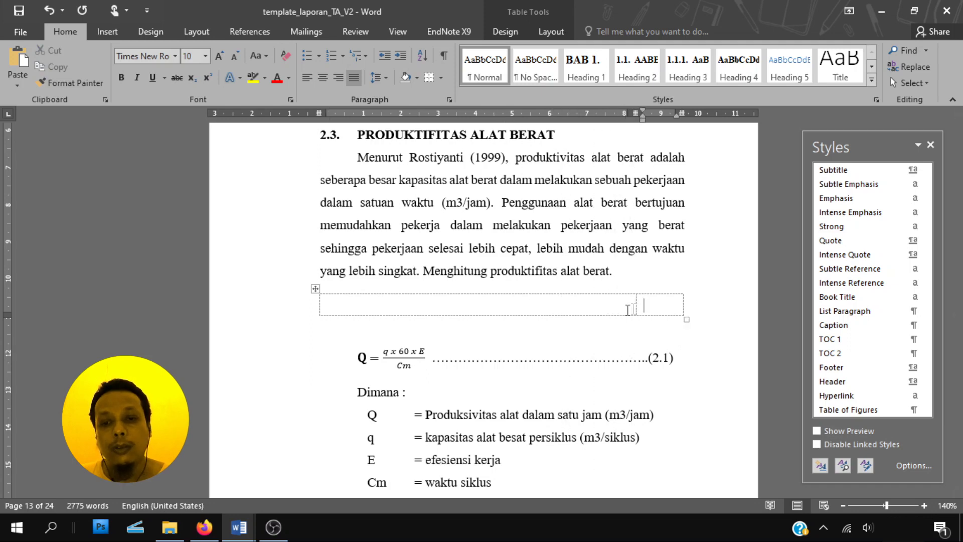
pyautogui.click(366, 299)
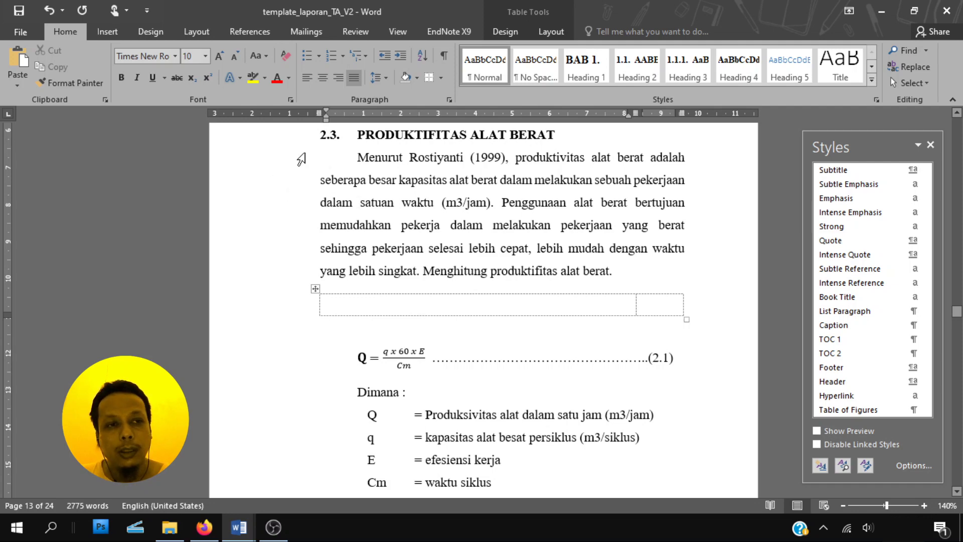
pyautogui.click(104, 33)
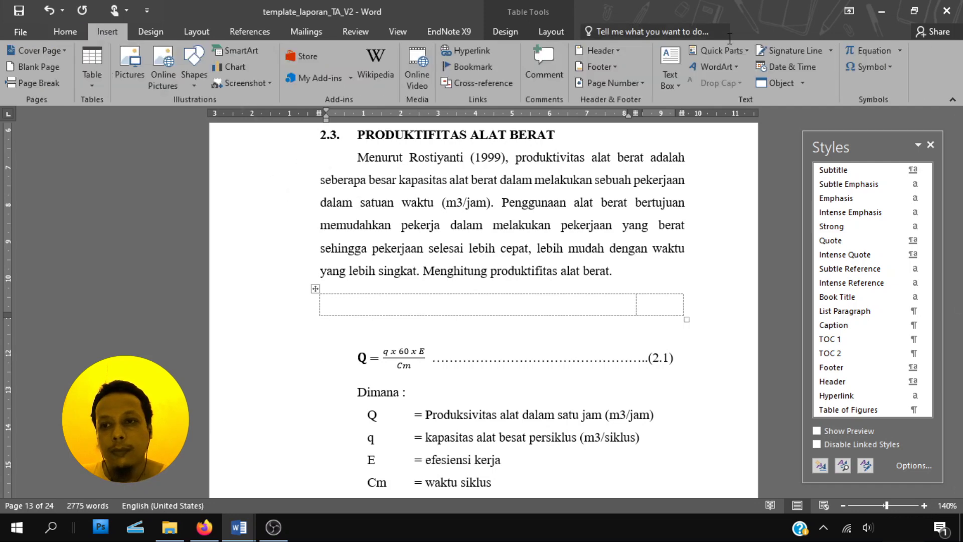
pyautogui.click(901, 53)
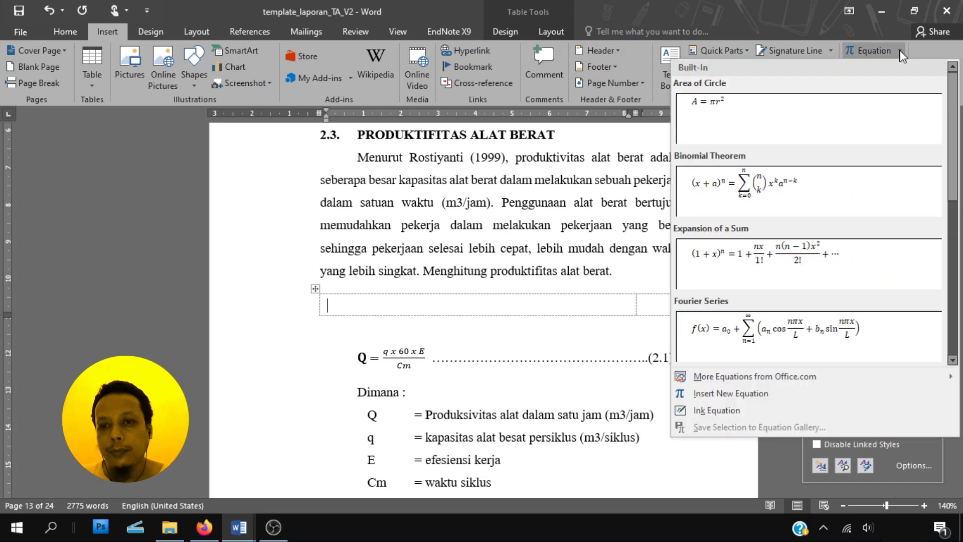
pyautogui.click(750, 393)
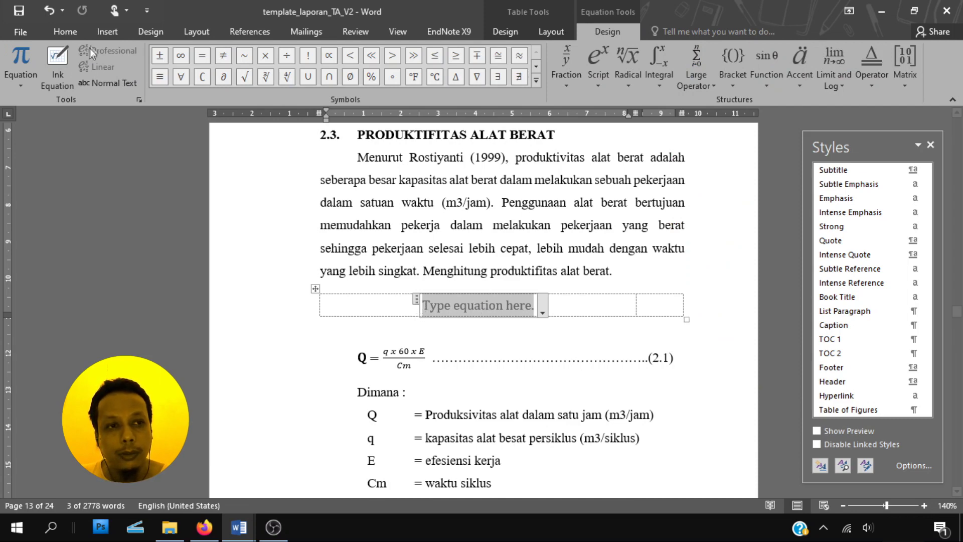
# Step: Left-align the blank equation in the table's first cell and right-align the empty second cell
pyautogui.click(68, 31)
pyautogui.click(307, 77)
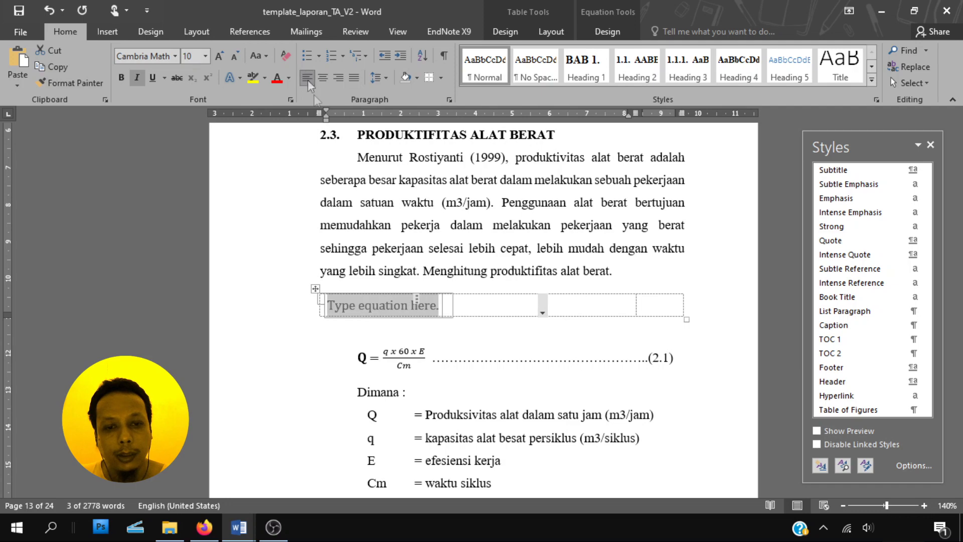
pyautogui.click(450, 300)
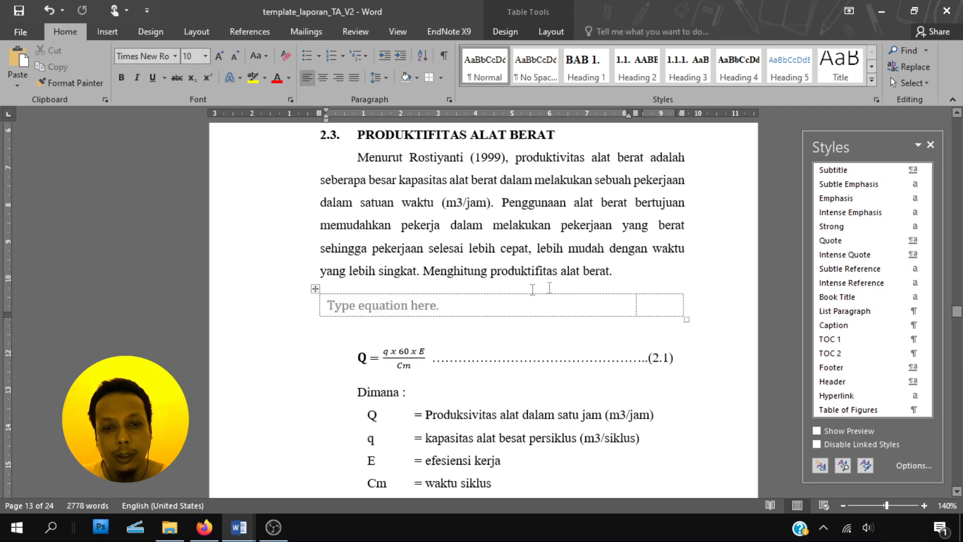
pyautogui.click(665, 303)
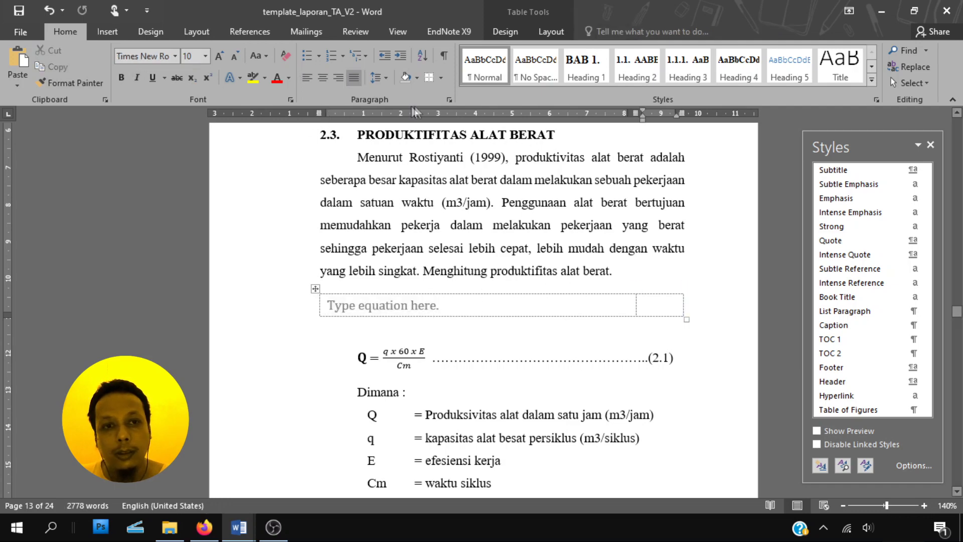
pyautogui.hotkey('ctrl', 'r')
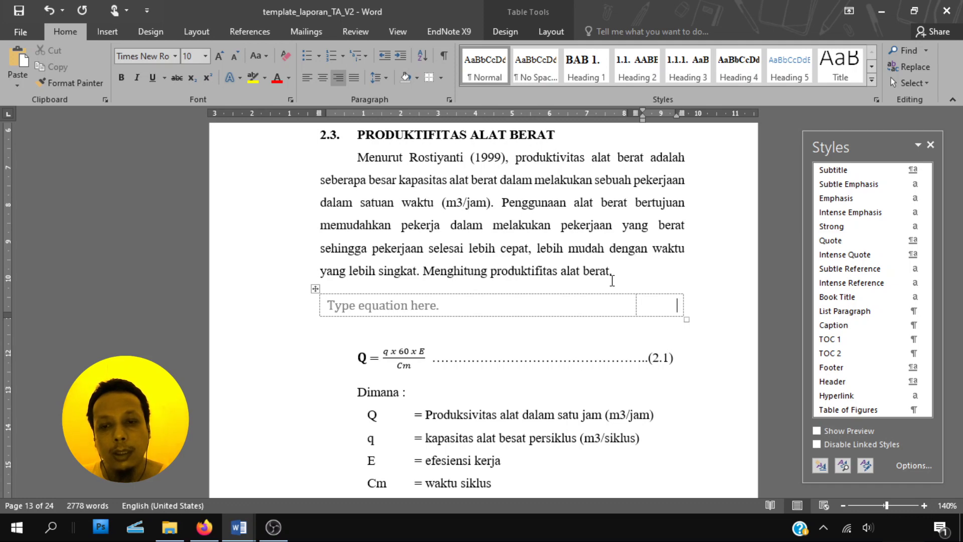
# Step: Start a caption with a new label named "rumus" and exclude the label from the caption text
pyautogui.click(243, 29)
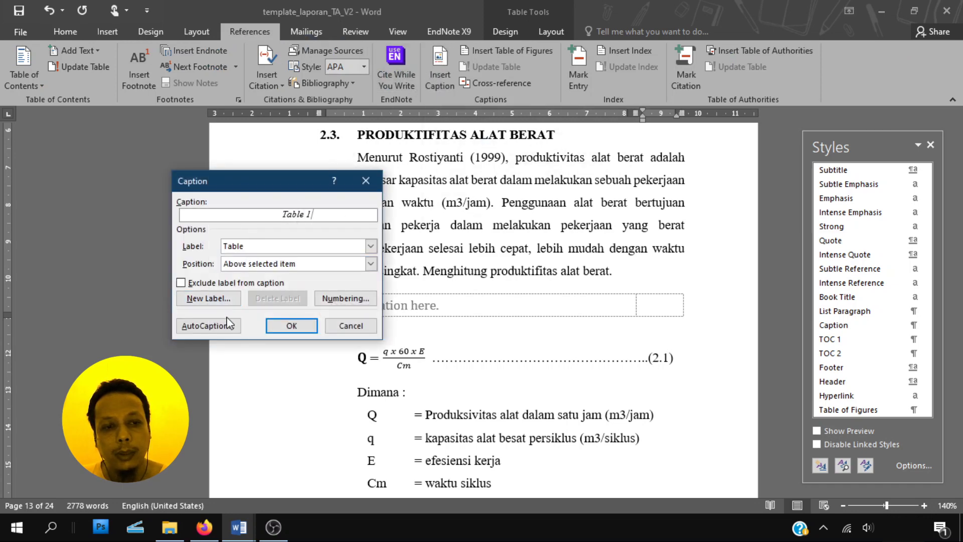
pyautogui.click(220, 299)
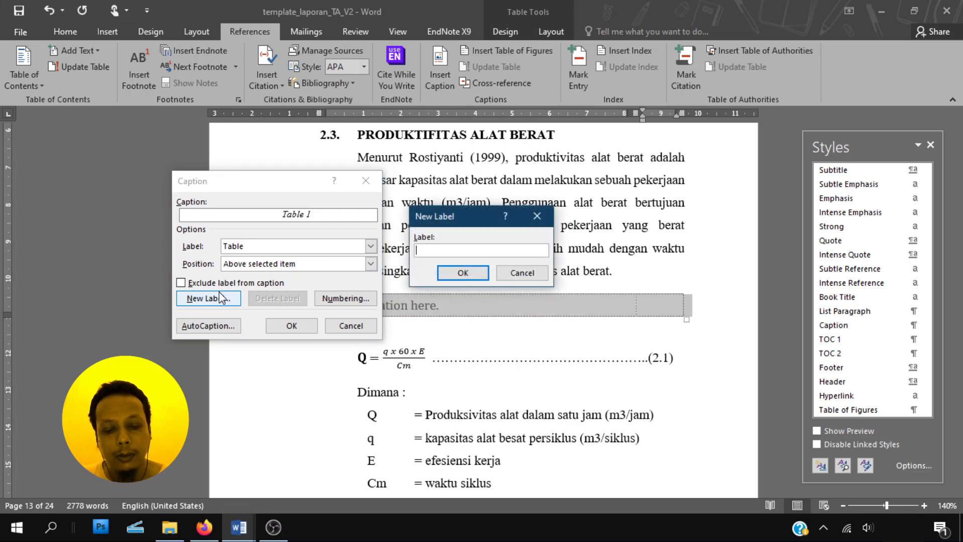
pyautogui.write('rumus')
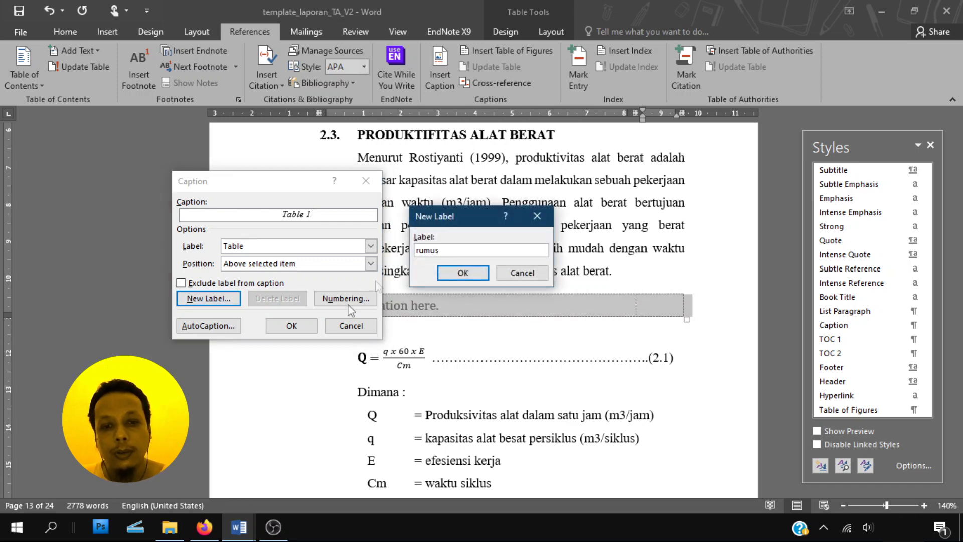
pyautogui.click(463, 273)
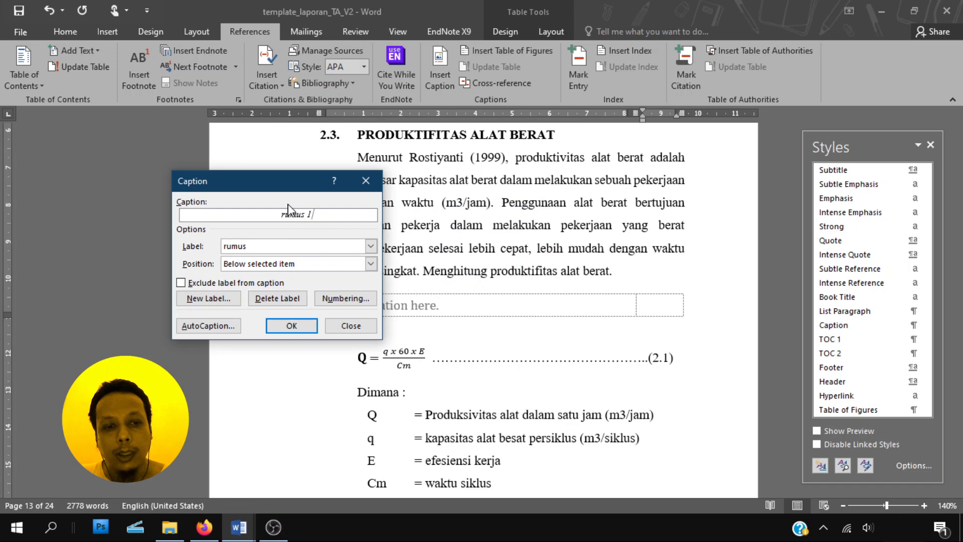
pyautogui.click(181, 283)
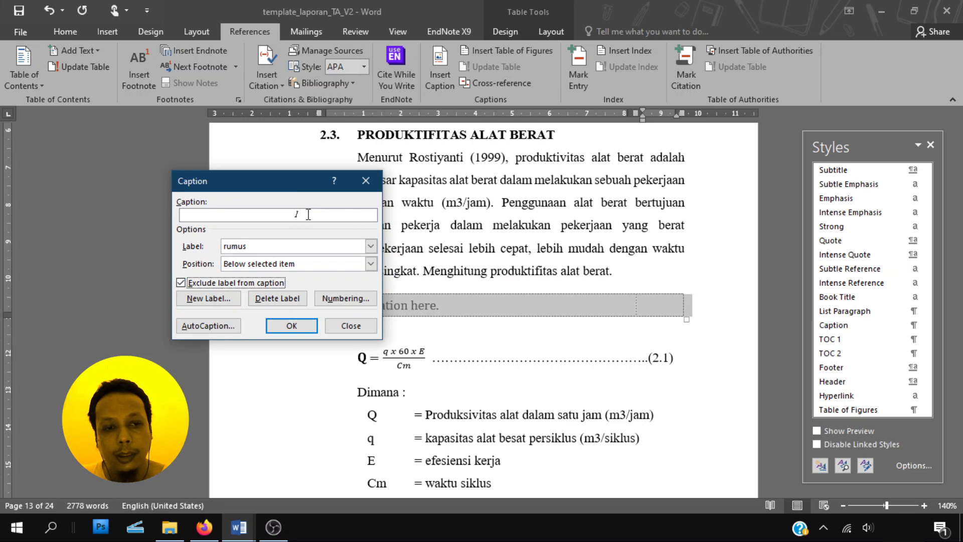
# Step: Include the Heading 1 chapter number in the caption numbering with a period separator, and insert the caption
pyautogui.click(345, 298)
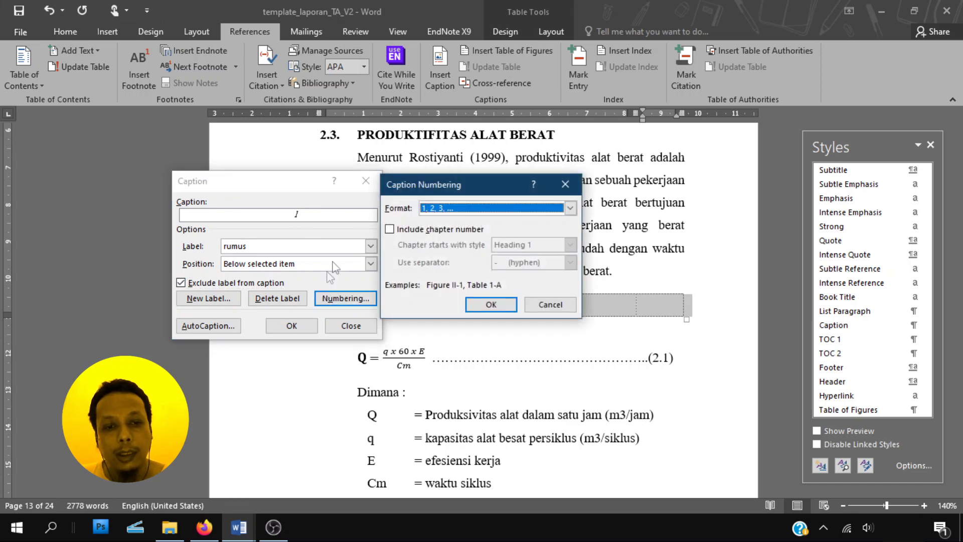
pyautogui.click(417, 232)
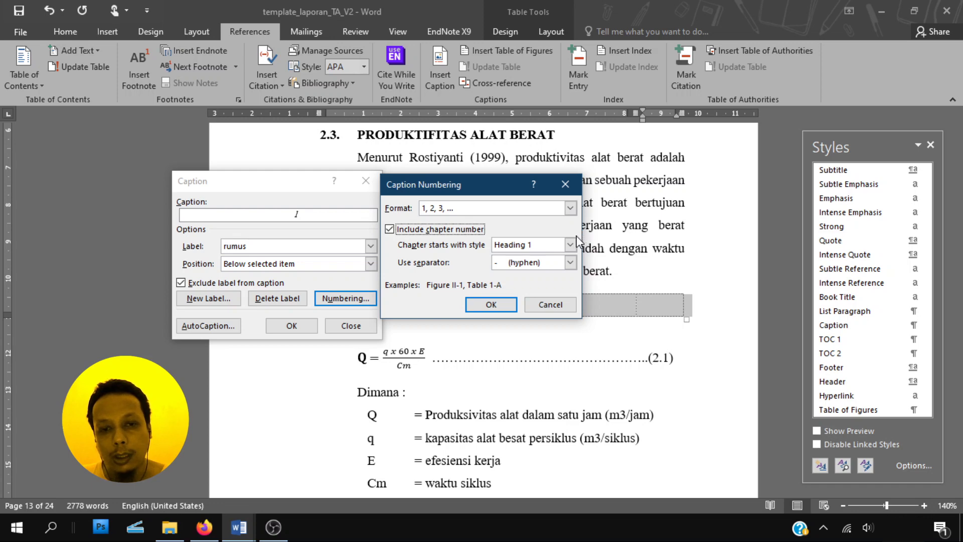
pyautogui.click(571, 262)
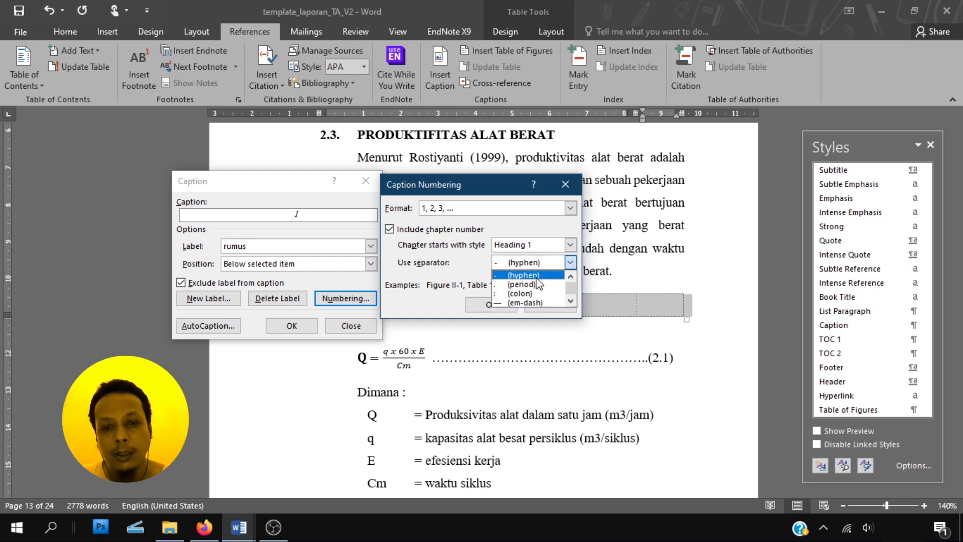
pyautogui.click(531, 285)
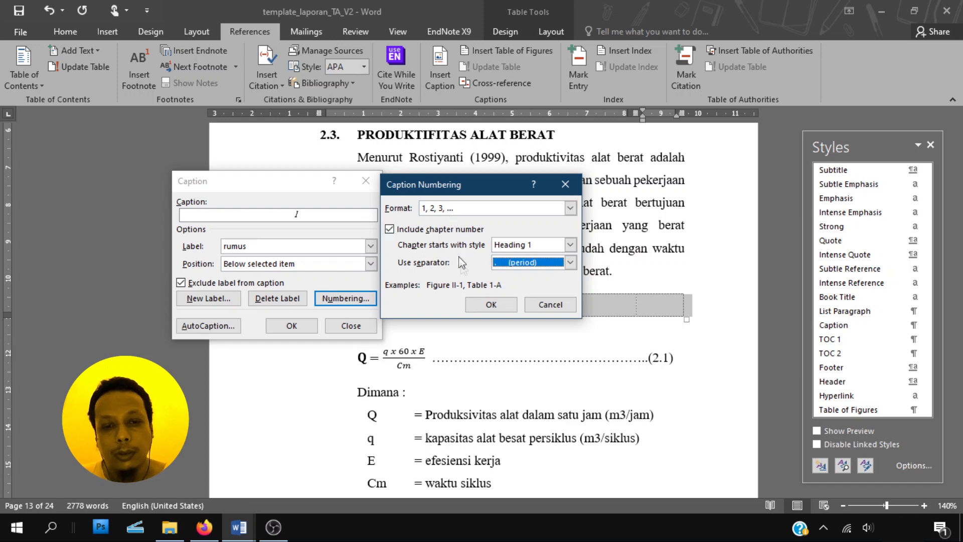
pyautogui.click(492, 304)
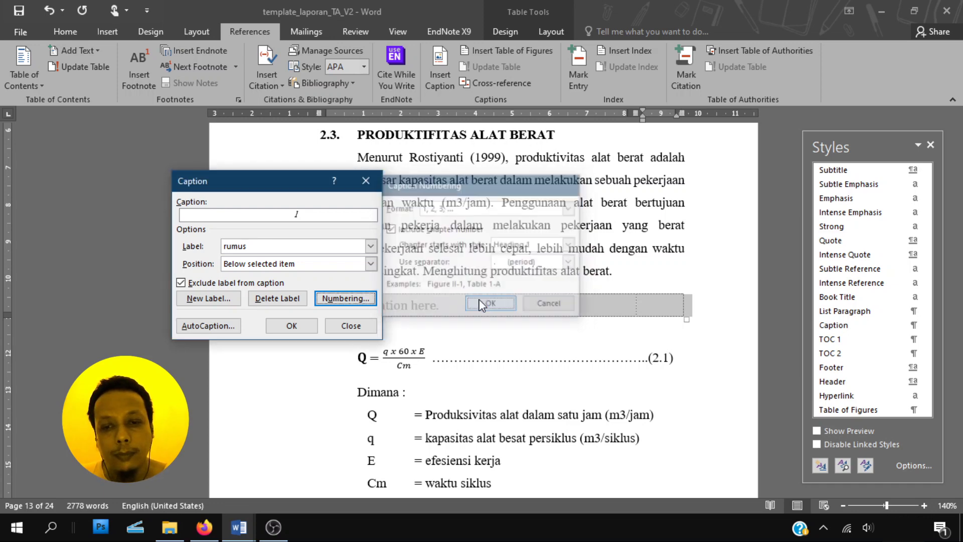
pyautogui.click(299, 325)
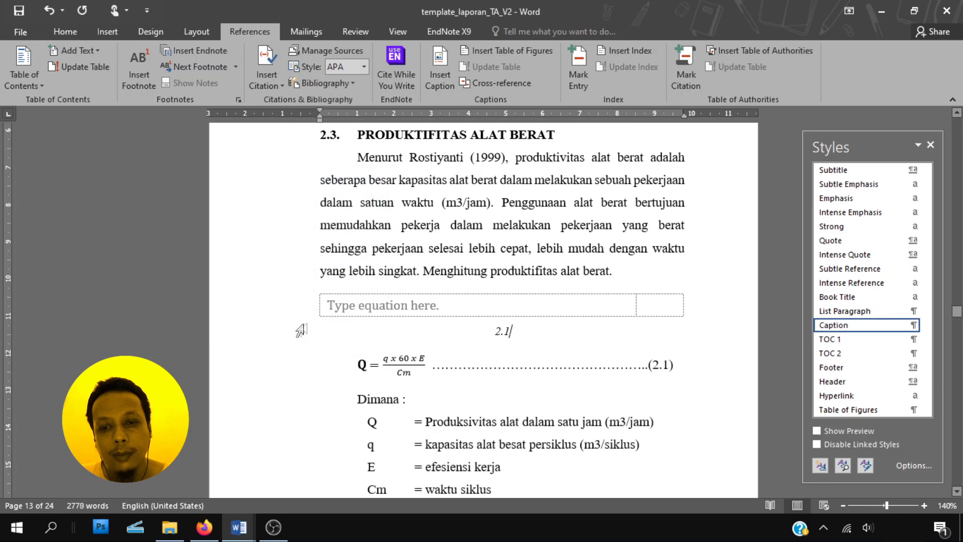
# Step: Move the inserted caption number into the table's second cell and delete the extra empty paragraph there
pyautogui.moveTo(512, 331); pyautogui.dragTo(650, 308)
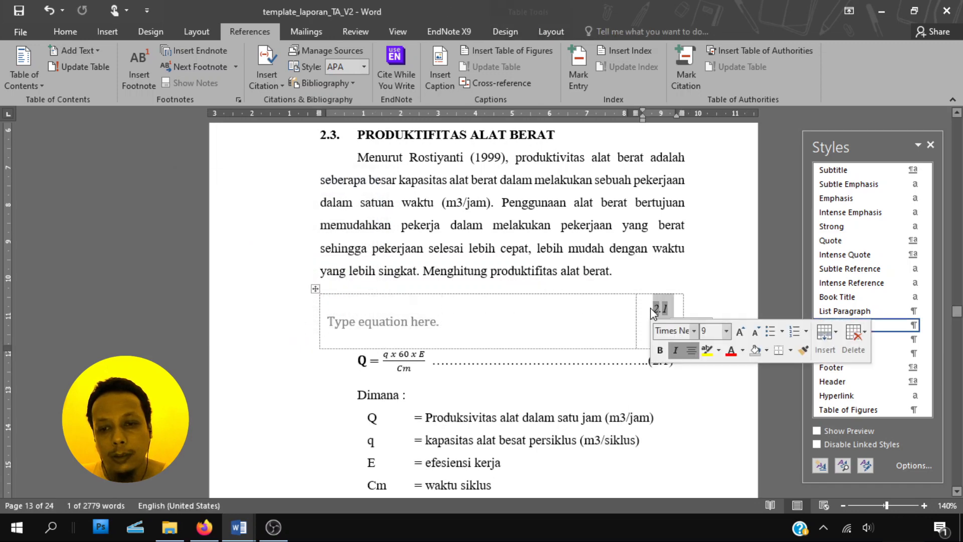
pyautogui.click(536, 314)
pyautogui.click(671, 309)
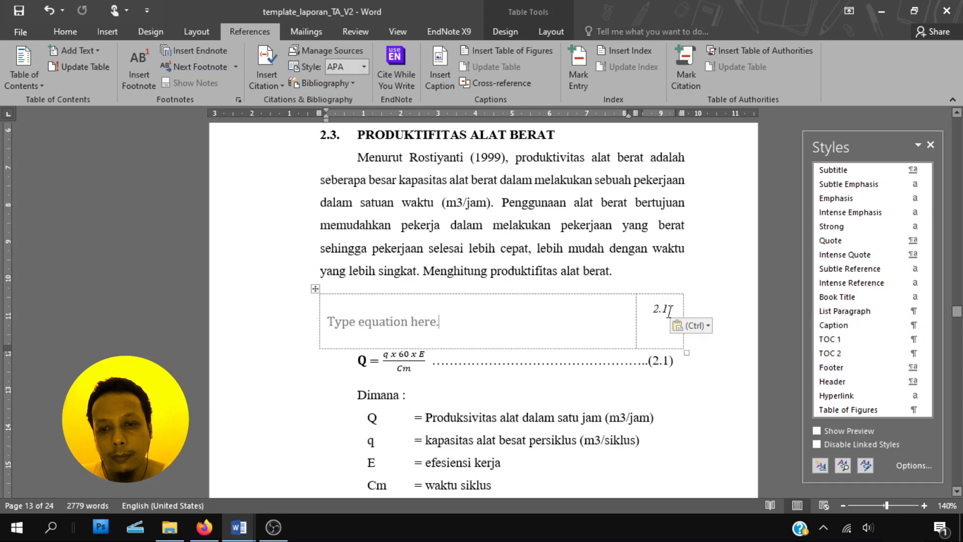
pyautogui.press('Delete')
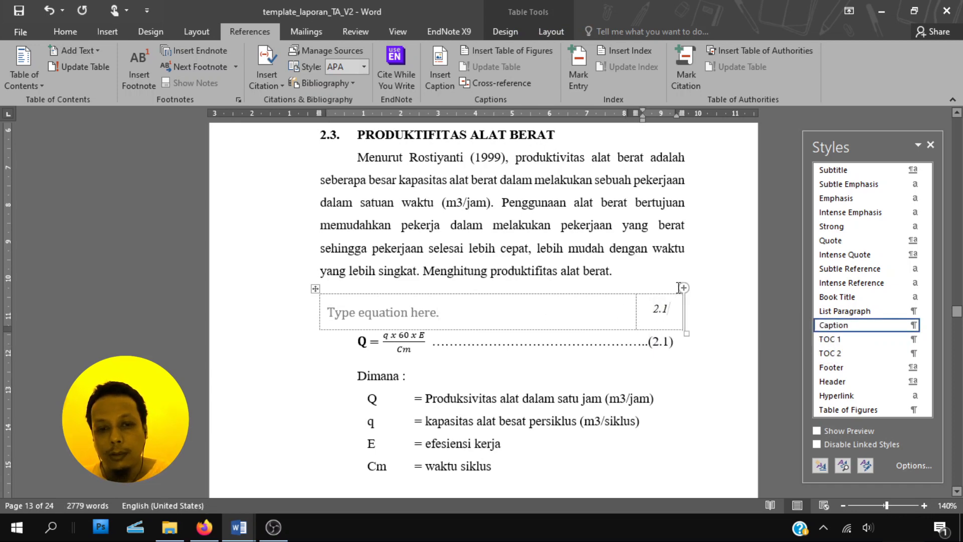
# Step: Add two blank lines between the table and the old Q equation below it
pyautogui.click(356, 346)
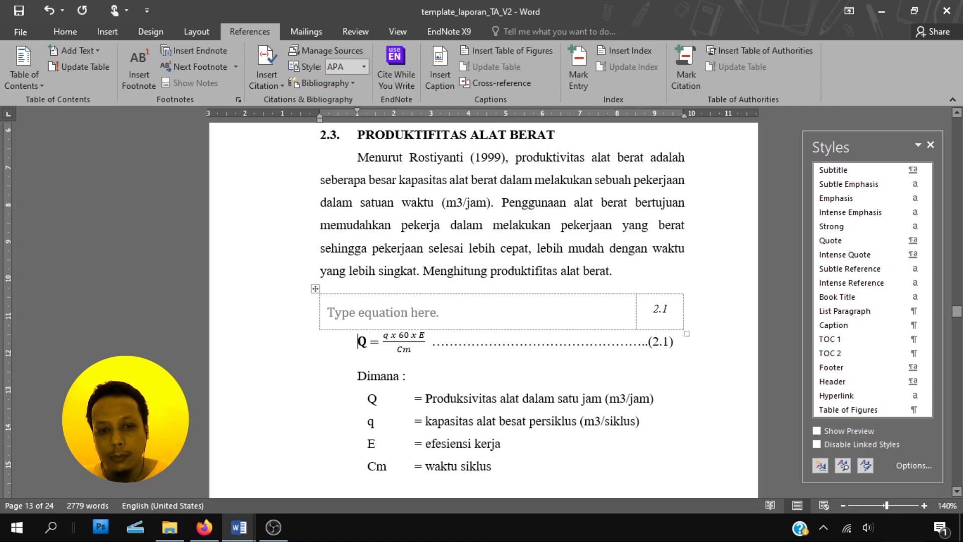
pyautogui.press('Return')
pyautogui.press('Return')
# Step: Set the paragraph spacing before to 3 pt for the whole table and give both cells the same spacing after
pyautogui.click(453, 312)
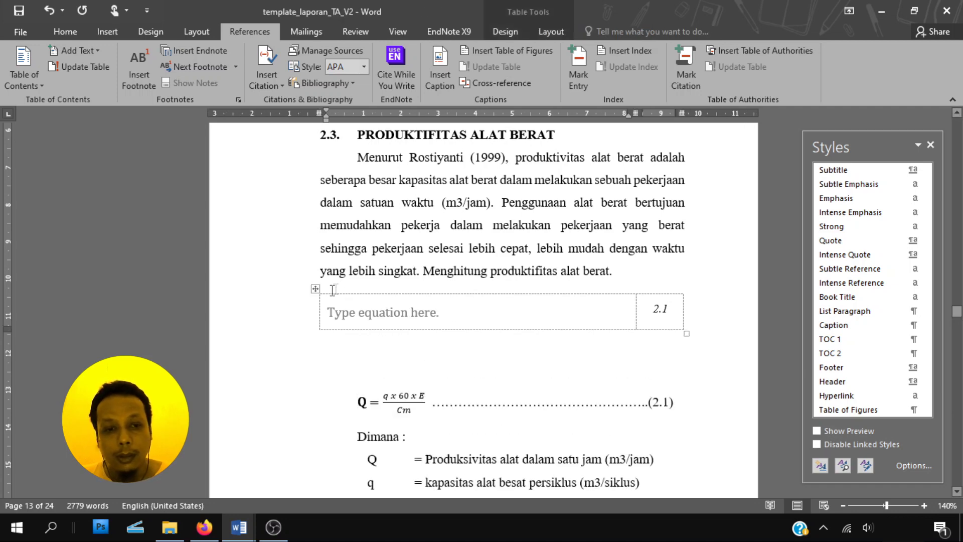
pyautogui.click(316, 290)
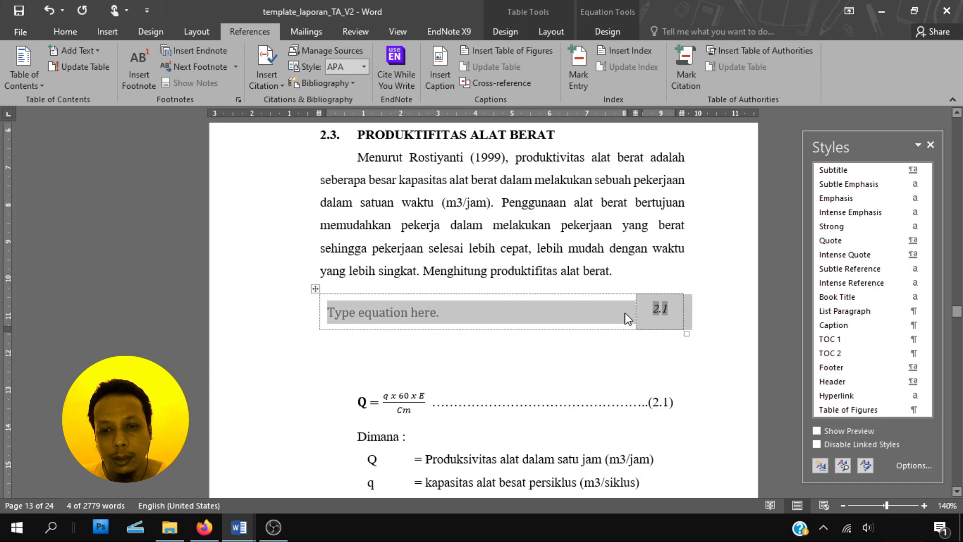
pyautogui.click(68, 31)
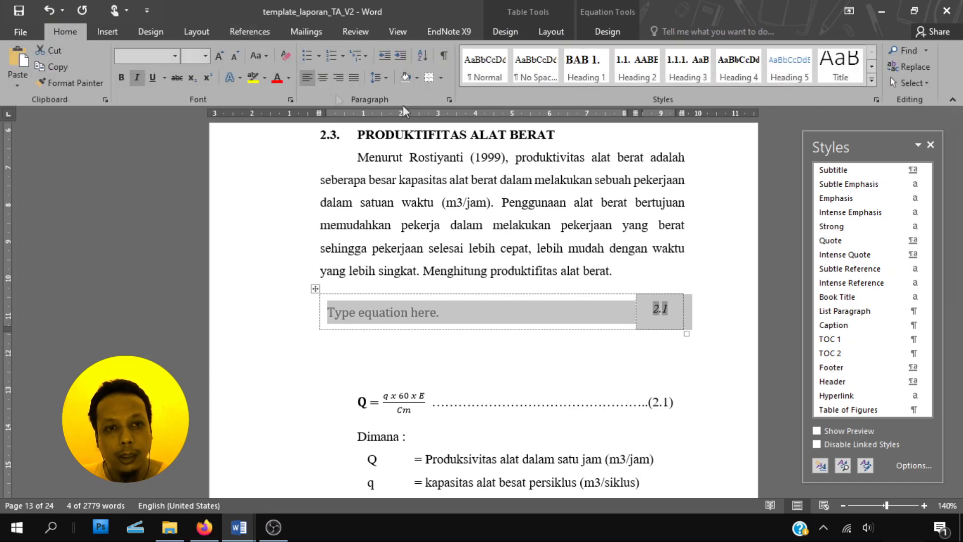
pyautogui.click(449, 100)
pyautogui.click(444, 265)
pyautogui.click(443, 265)
pyautogui.doubleClick(412, 268)
pyautogui.write('3')
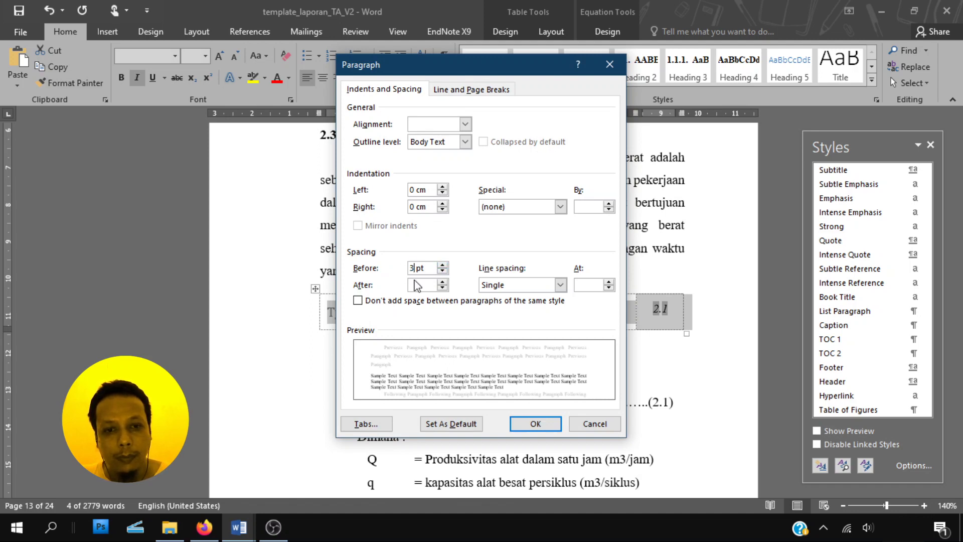
pyautogui.click(442, 282)
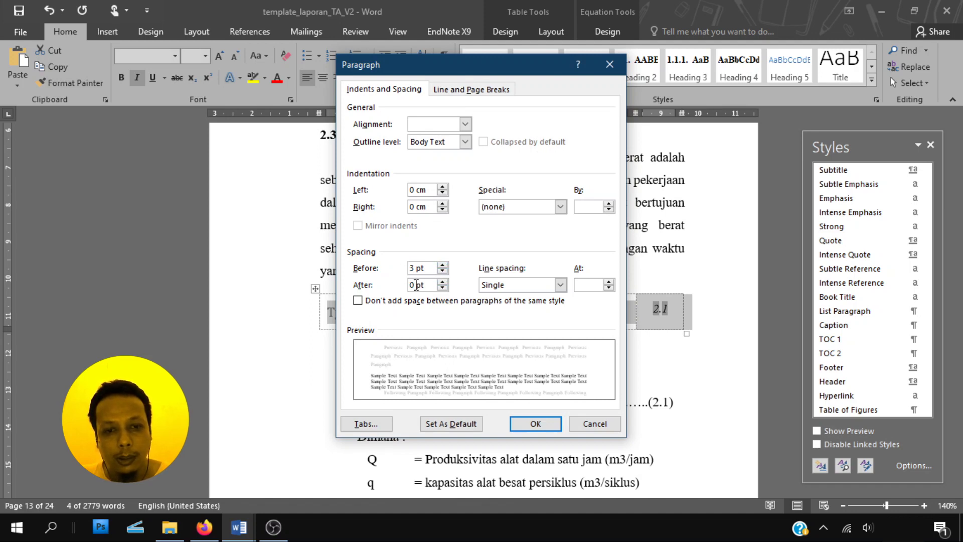
pyautogui.click(540, 423)
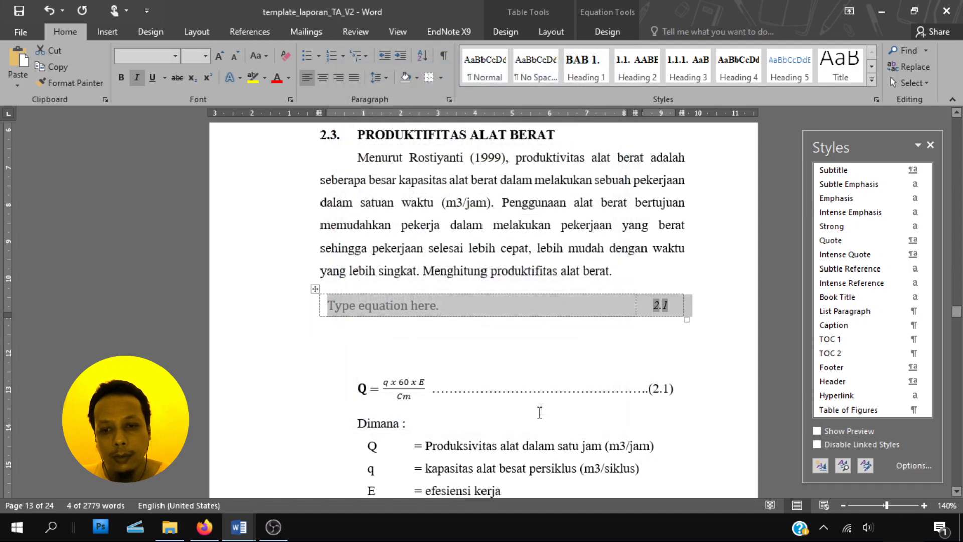
pyautogui.click(529, 356)
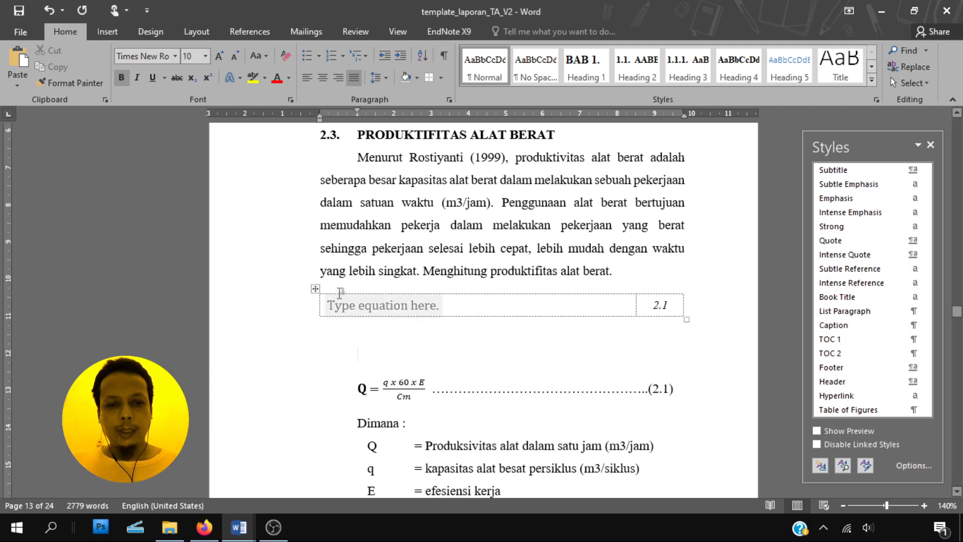
# Step: Save the whole equation table to the Equations gallery as "rumus-template" in the General category
pyautogui.click(317, 290)
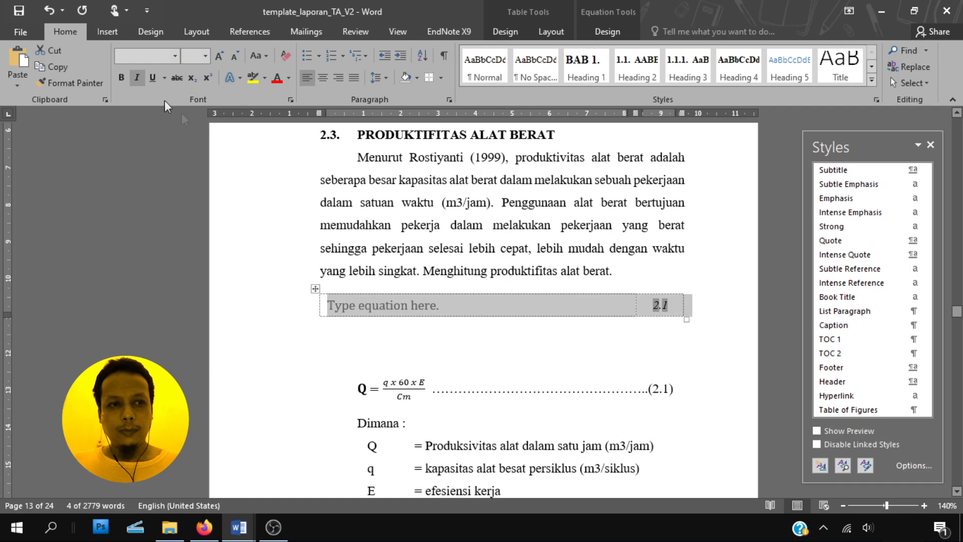
pyautogui.click(110, 35)
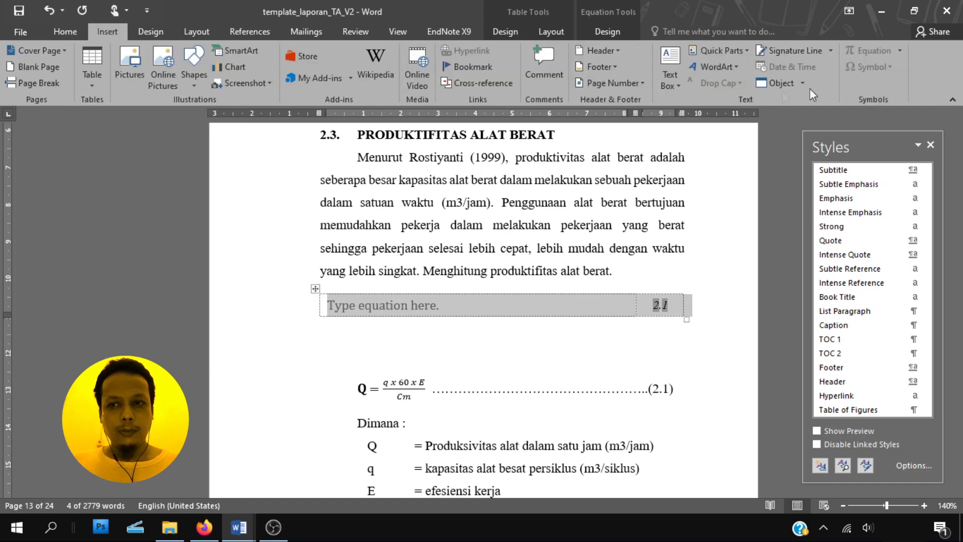
pyautogui.click(902, 54)
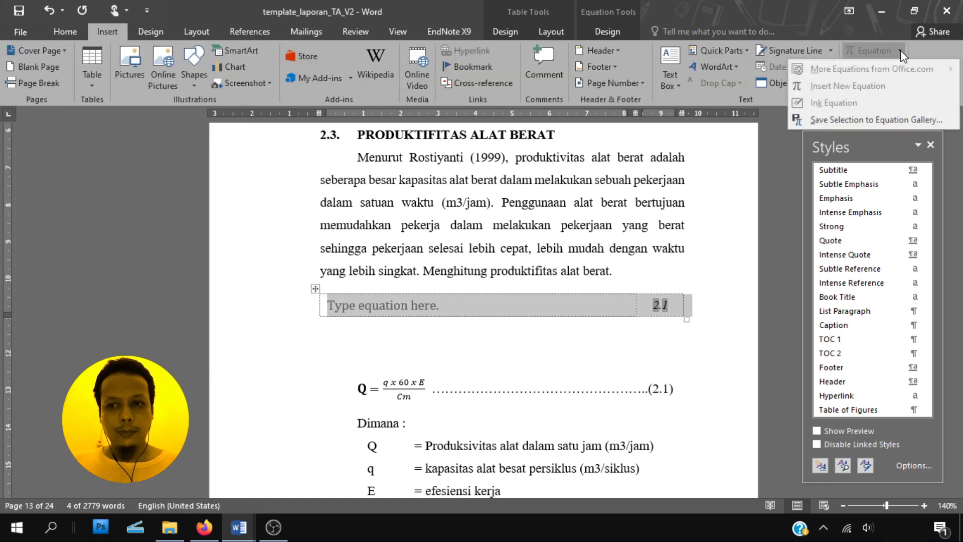
pyautogui.click(846, 120)
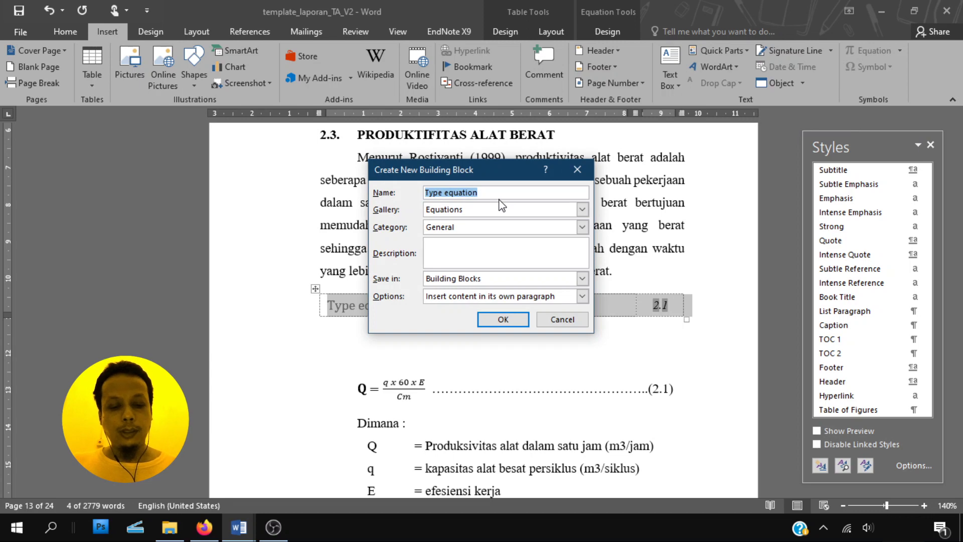
pyautogui.write('rumus-template')
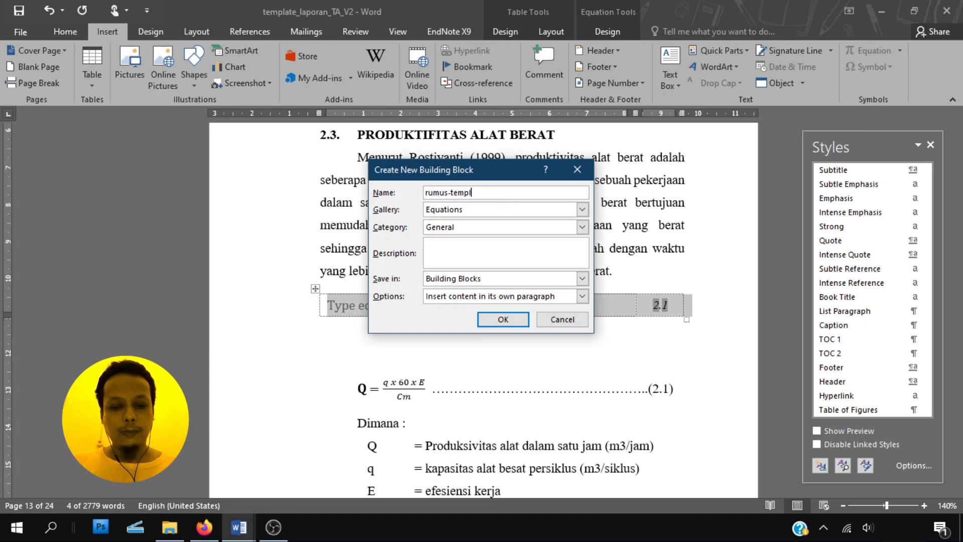
pyautogui.click(582, 227)
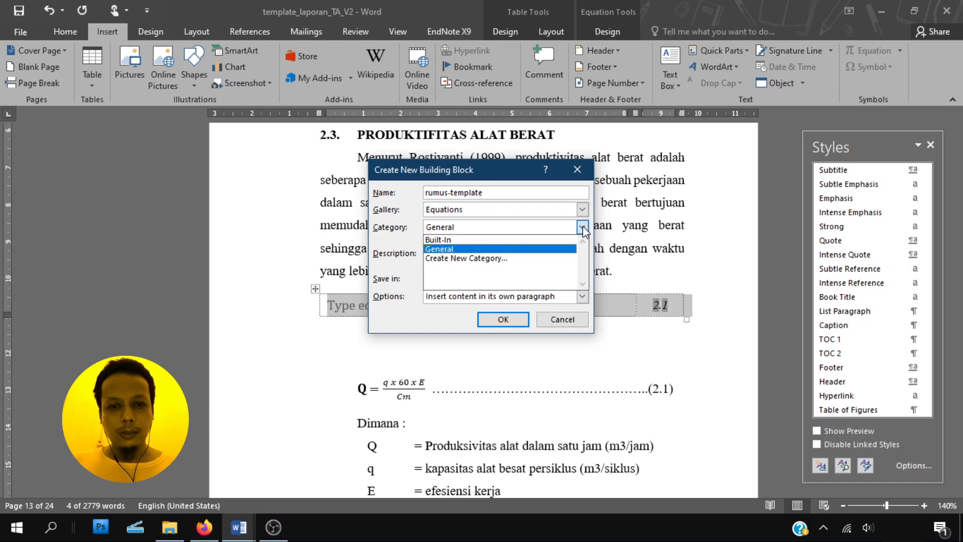
pyautogui.click(582, 227)
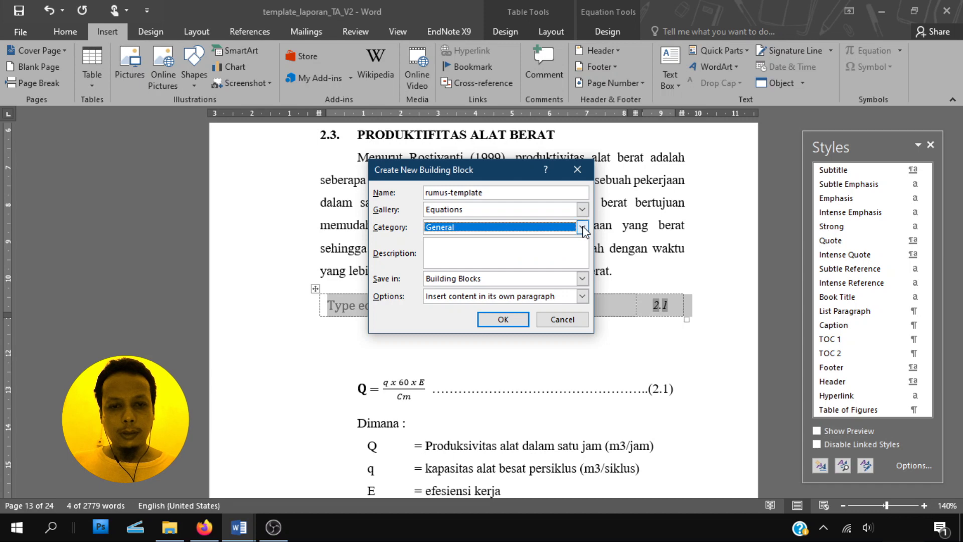
pyautogui.click(494, 319)
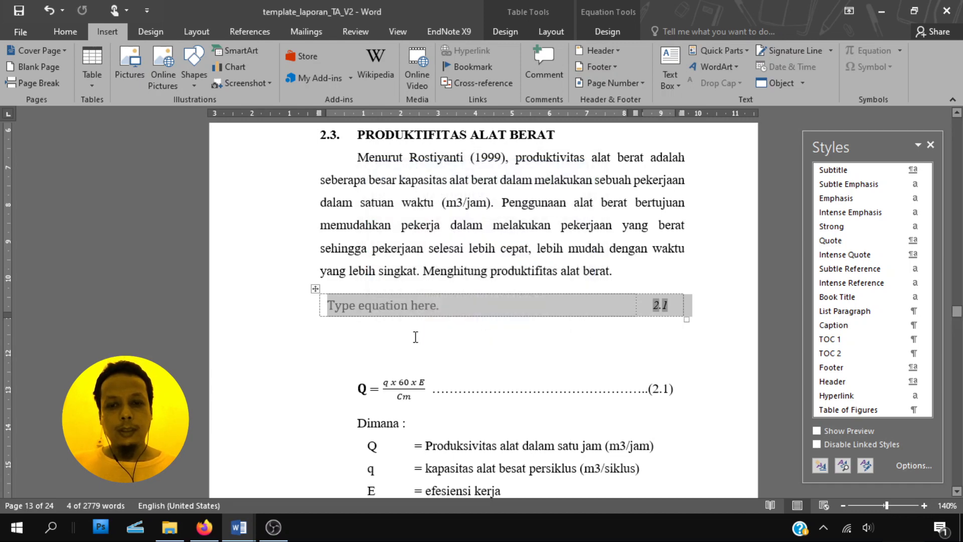
# Step: Insert the saved rumus-template equation table from the Equation gallery on a new line below the existing equation table
pyautogui.click(416, 326)
pyautogui.press('Return')
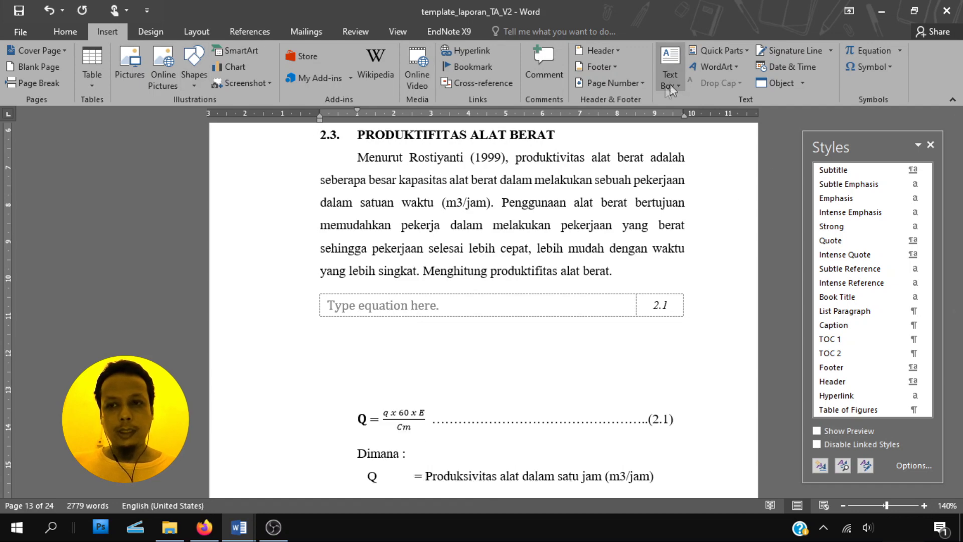
pyautogui.click(900, 50)
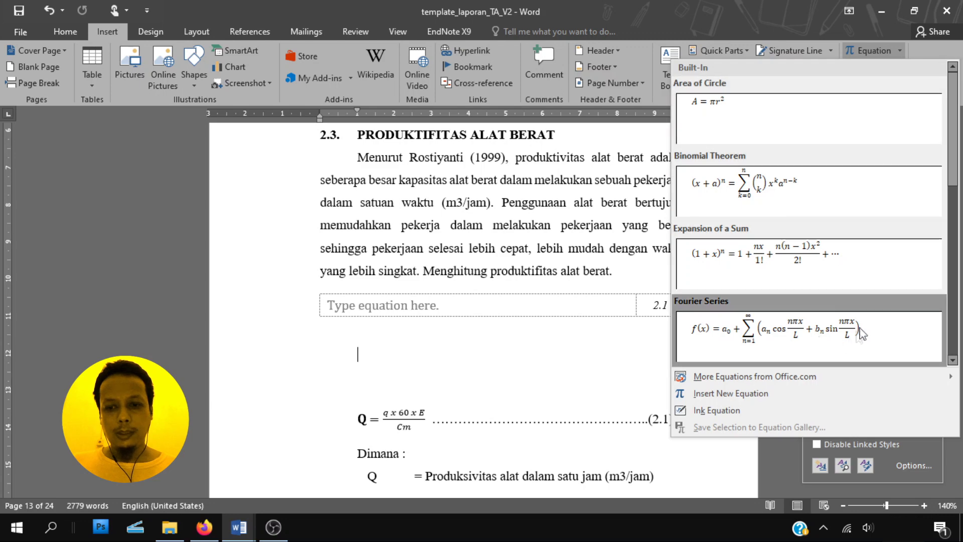
pyautogui.moveTo(953, 170); pyautogui.dragTo(952, 364)
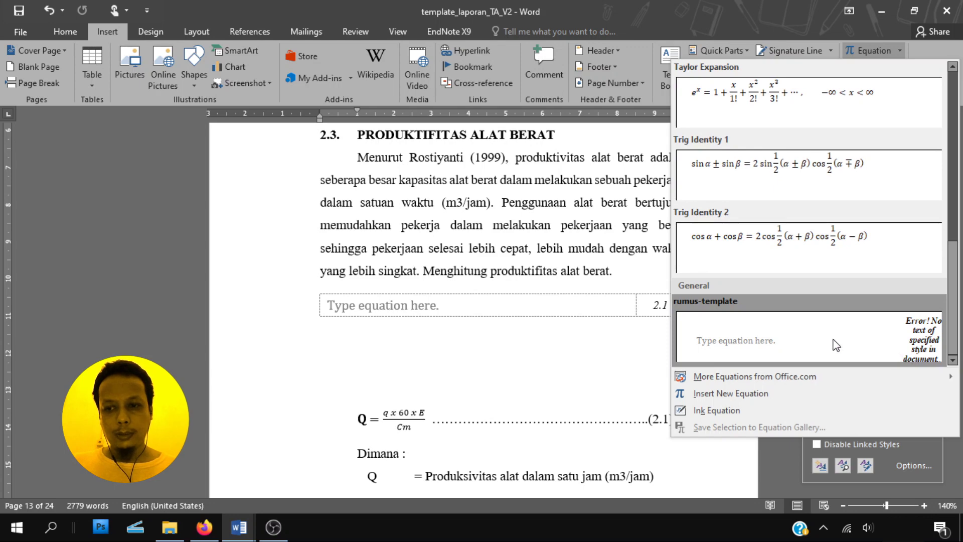
pyautogui.click(836, 345)
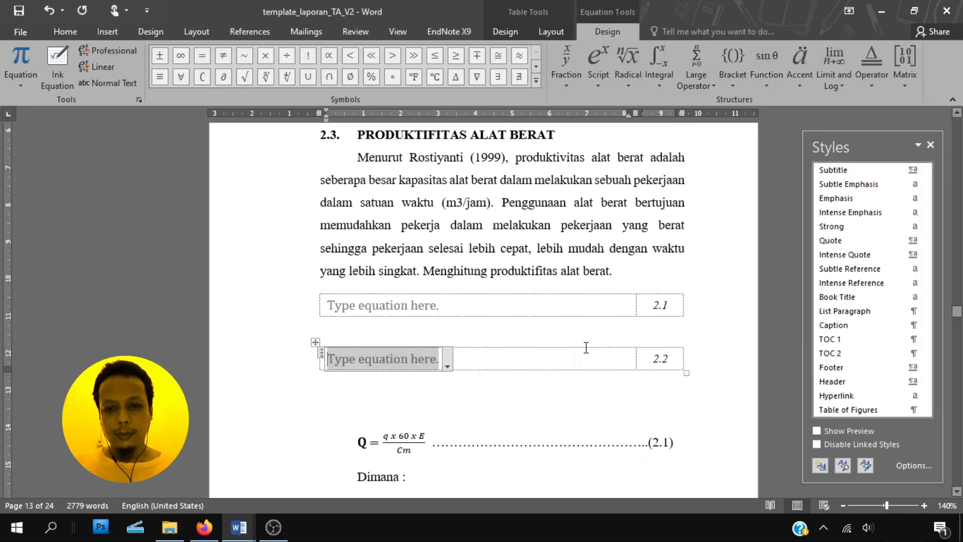
# Step: Delete the newly inserted second equation table, keeping the first one below the paragraph
pyautogui.click(491, 404)
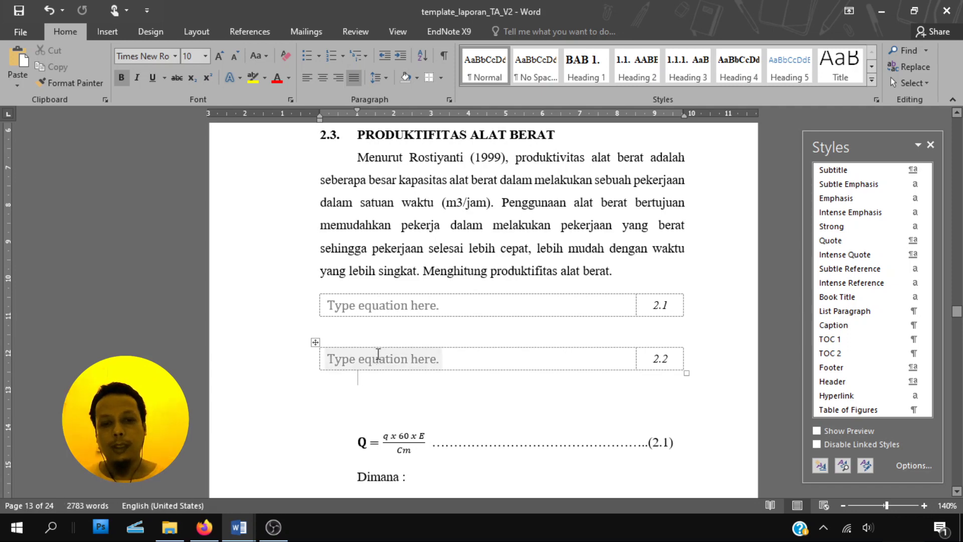
pyautogui.click(316, 343)
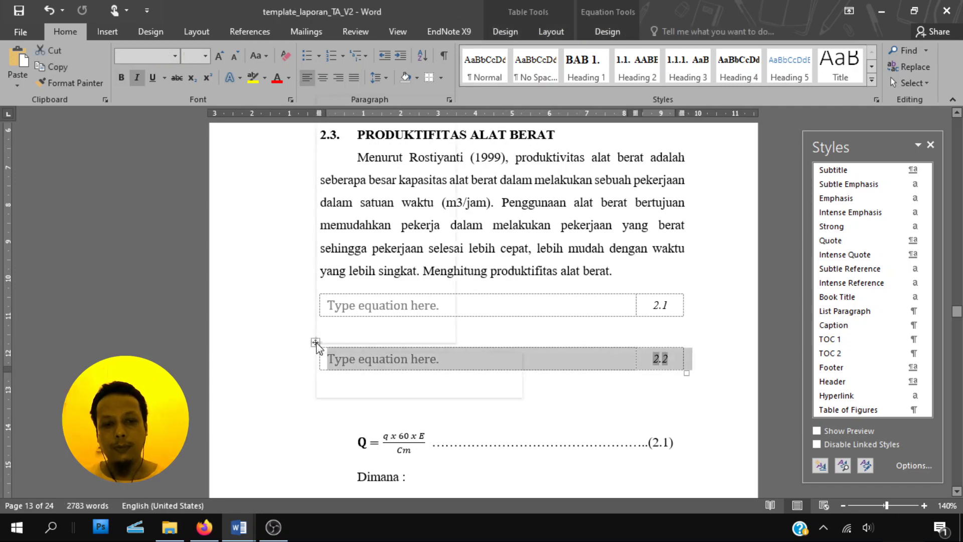
pyautogui.rightClick(316, 343)
pyautogui.click(370, 194)
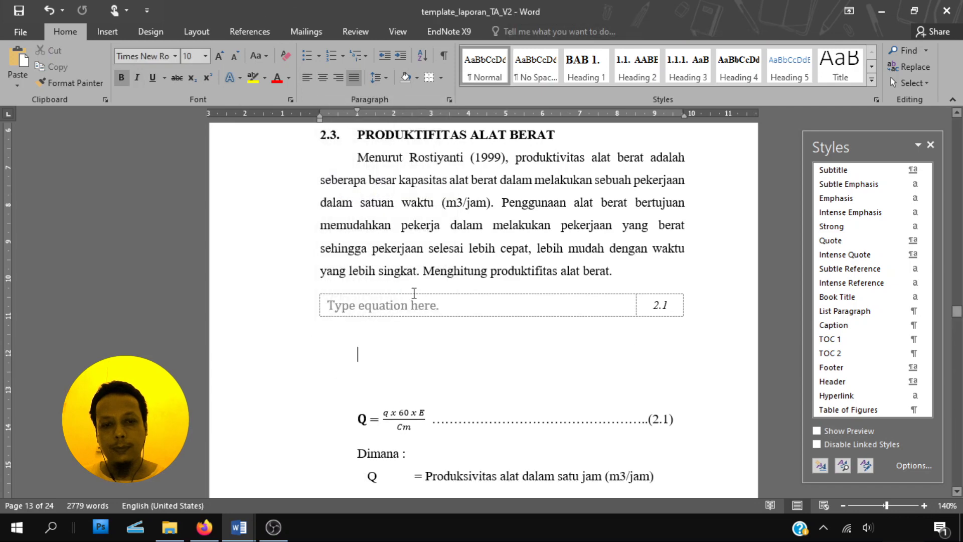
pyautogui.click(383, 335)
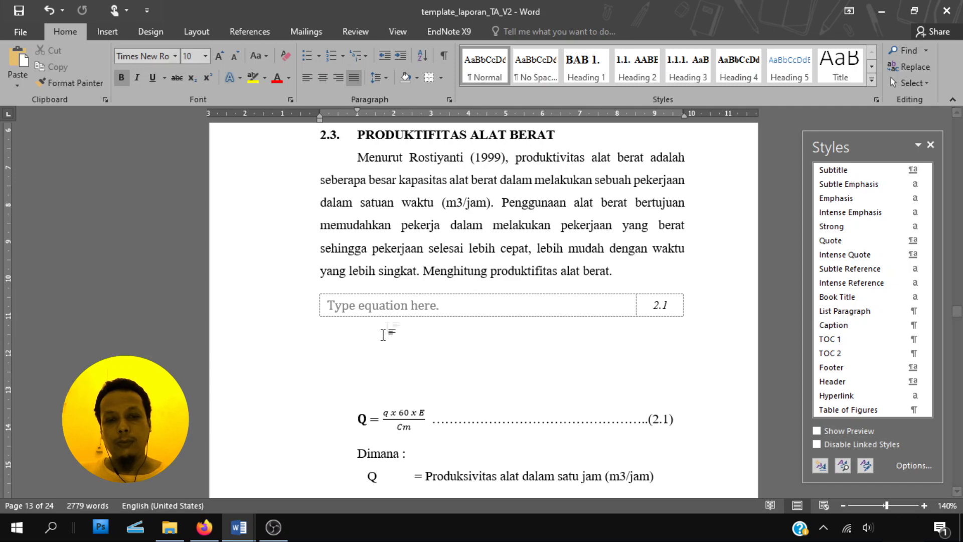
# Step: Enter "Q =" in the first table's equation placeholder and add an empty stacked fraction after it
pyautogui.click(389, 307)
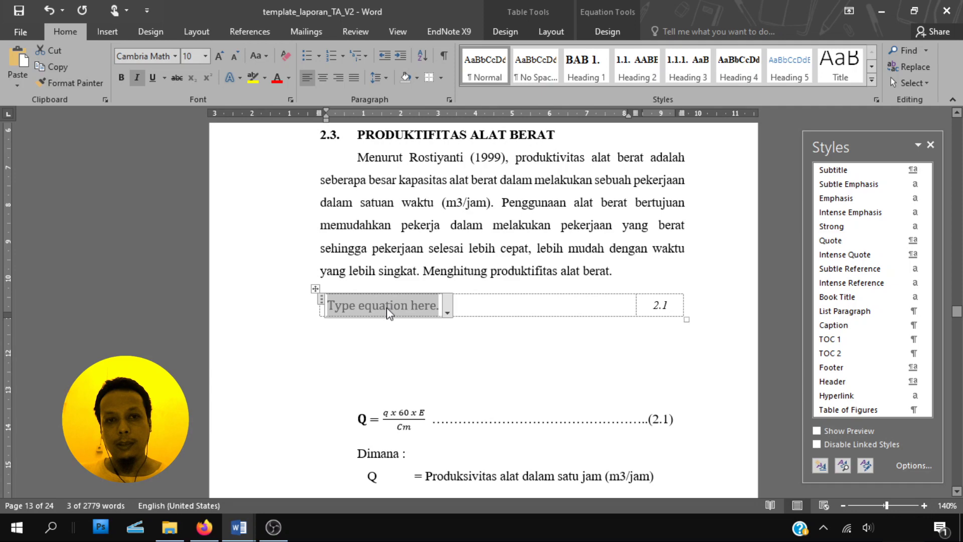
pyautogui.click(505, 32)
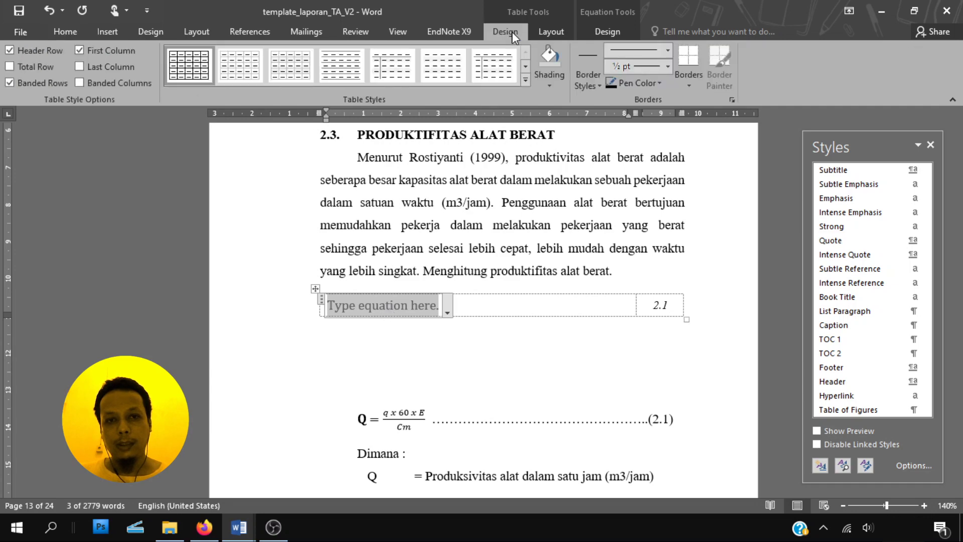
pyautogui.click(550, 32)
pyautogui.click(604, 34)
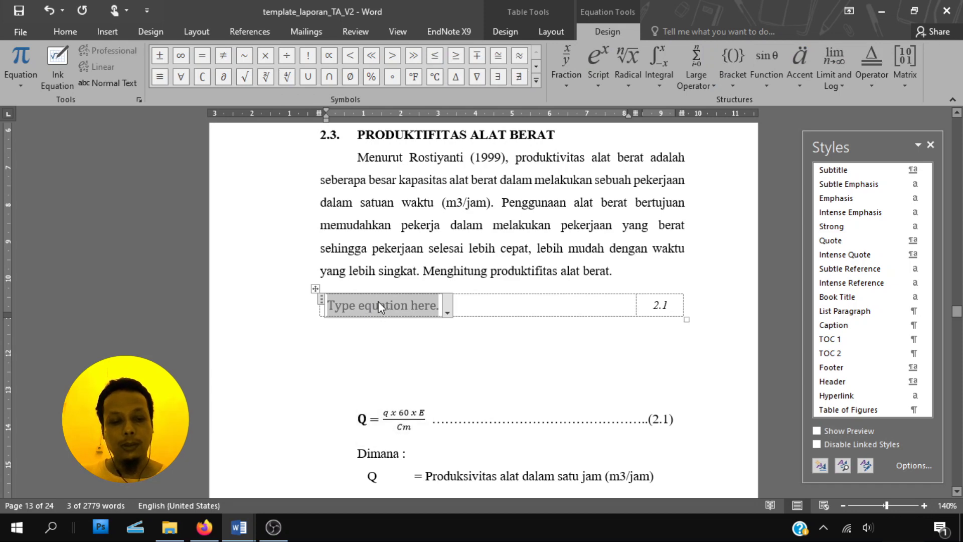
pyautogui.write('Q ')
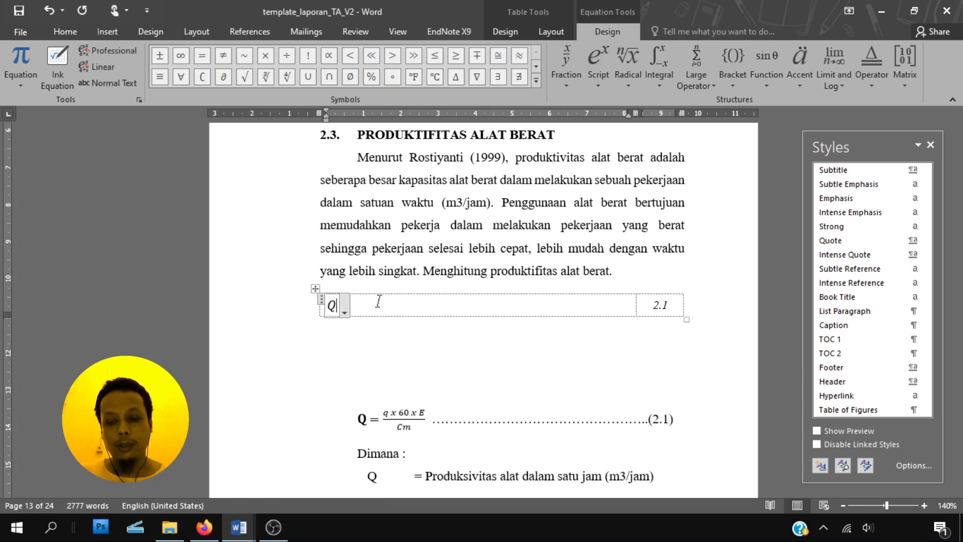
pyautogui.write('=')
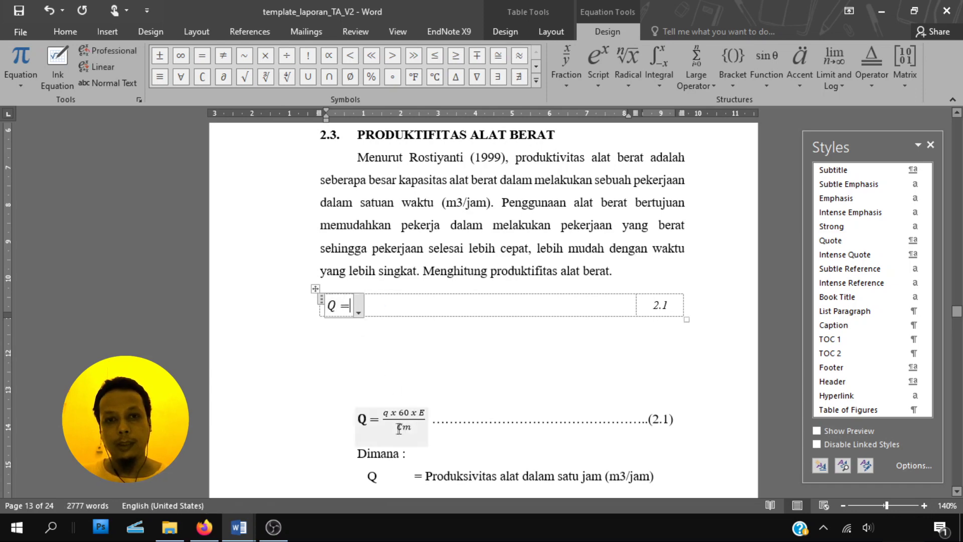
pyautogui.click(562, 81)
pyautogui.click(578, 123)
pyautogui.click(361, 303)
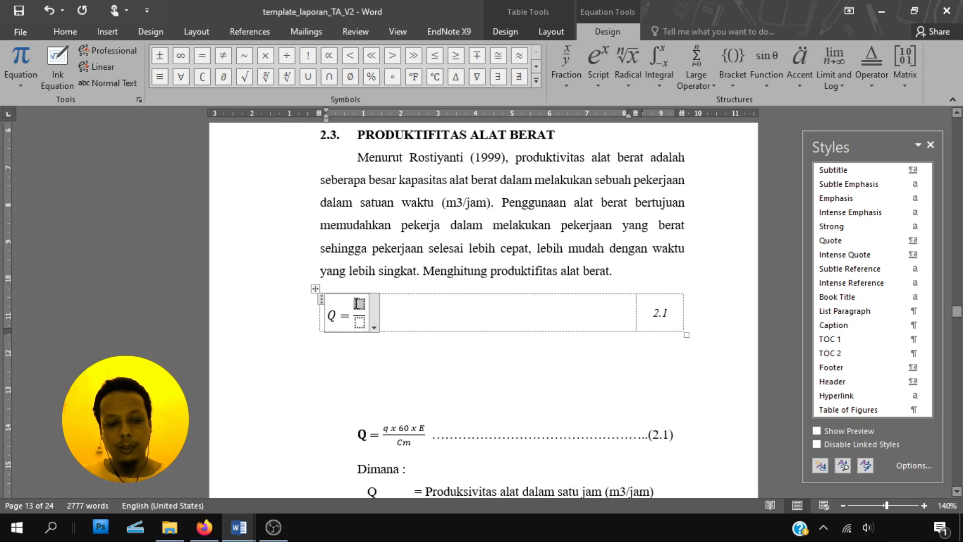
# Step: Fill the fraction with q × 60 × E as numerator, using the multiplication symbol, and Cm as denominator
pyautogui.write('q')
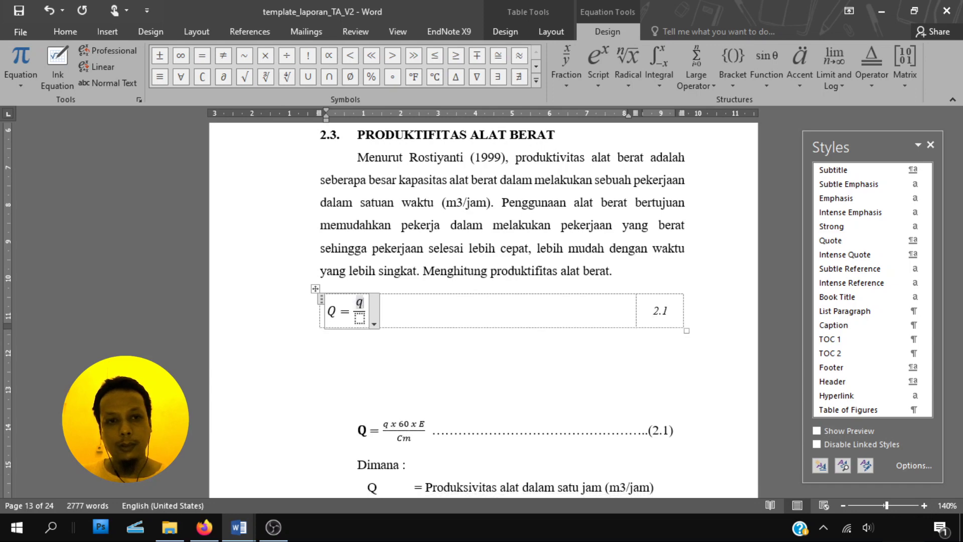
pyautogui.click(269, 58)
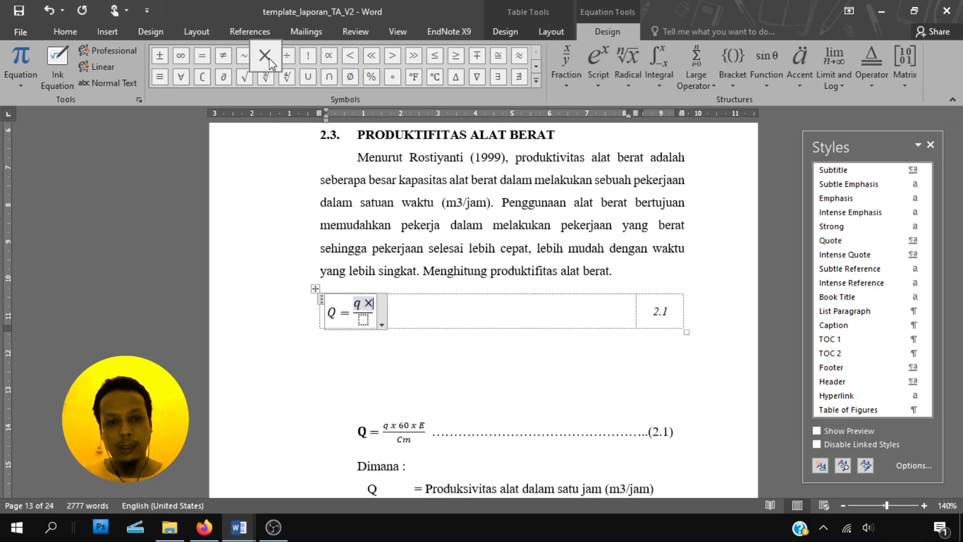
pyautogui.write('6')
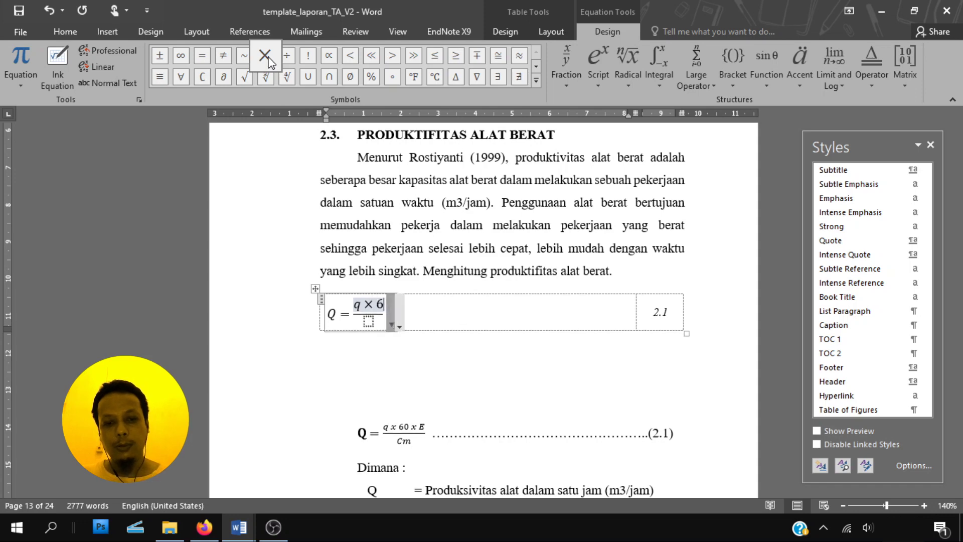
pyautogui.write('0x')
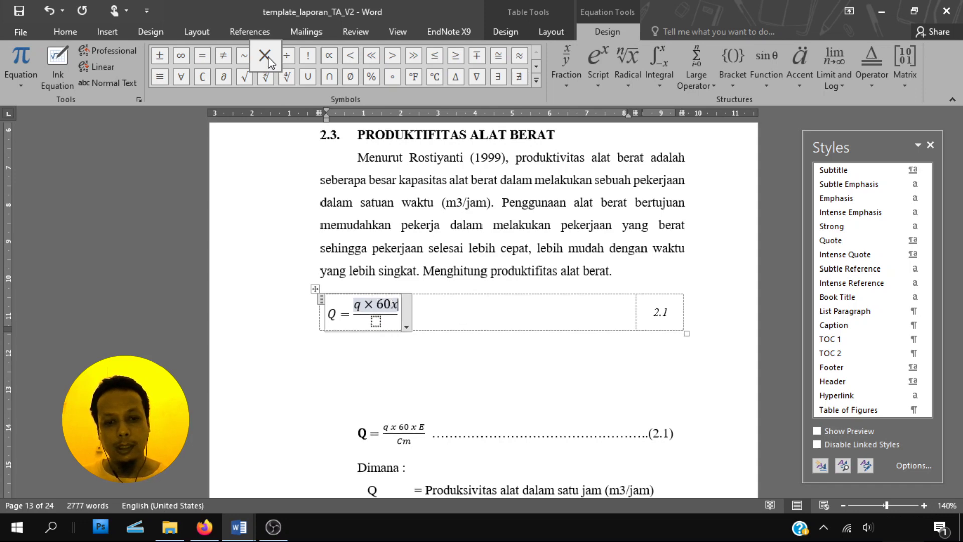
pyautogui.press('BackSpace')
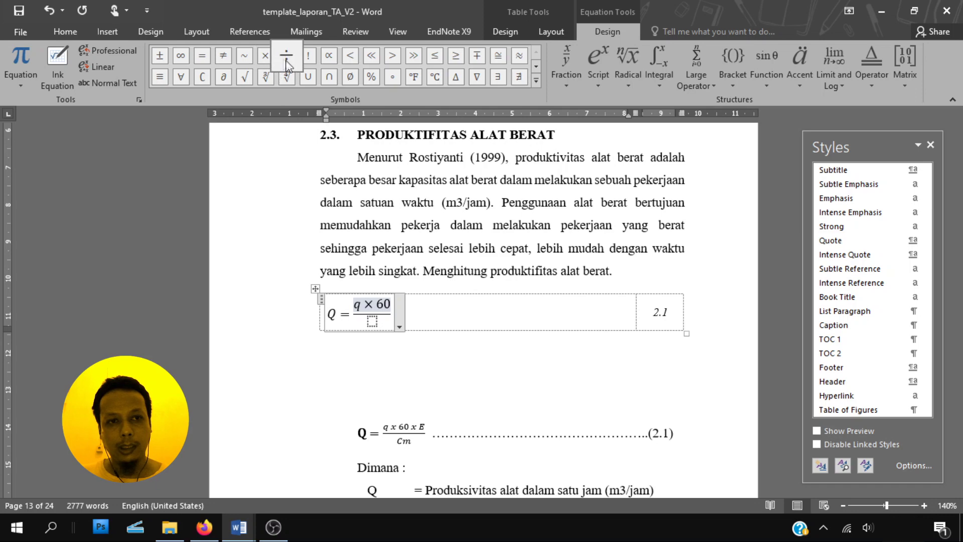
pyautogui.click(271, 60)
pyautogui.write('E')
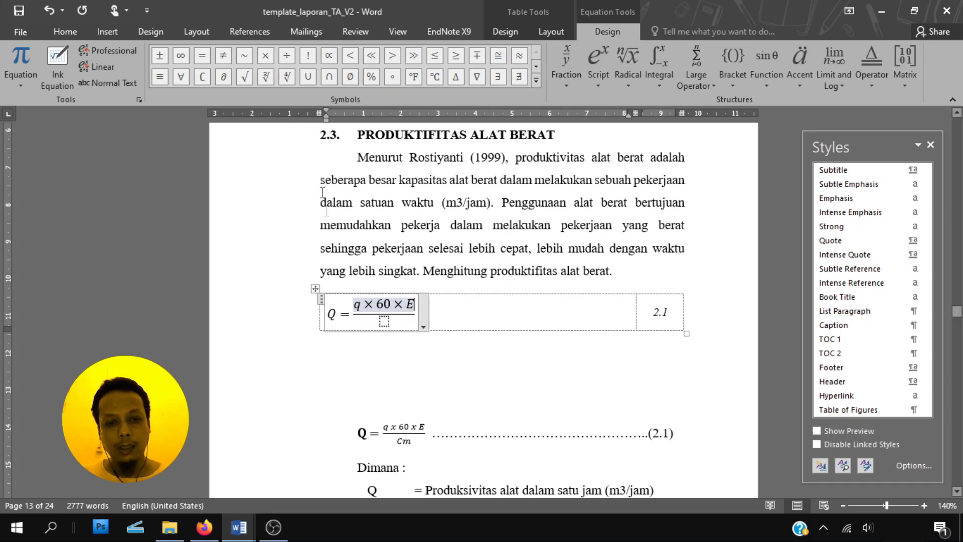
pyautogui.click(383, 320)
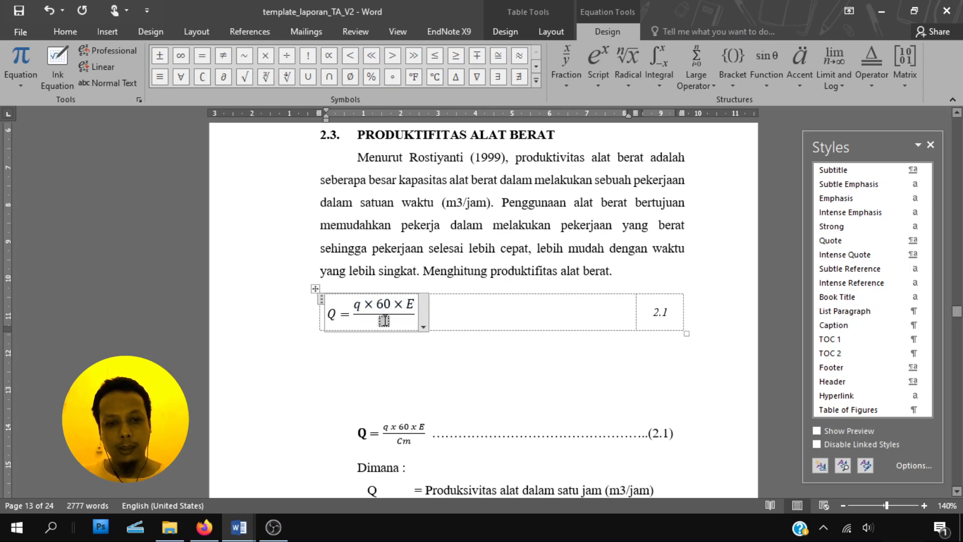
pyautogui.write('Cm')
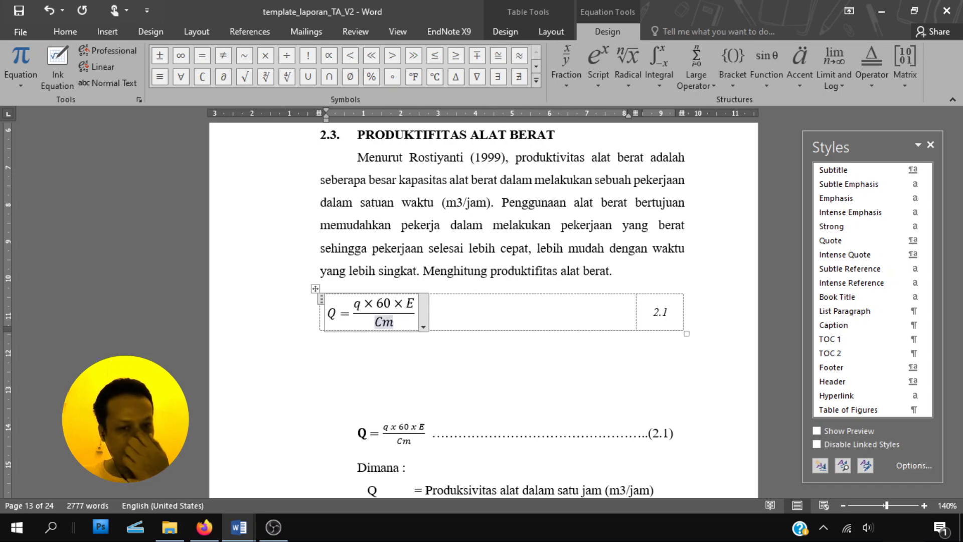
# Step: Delete the old manually numbered Q equation together with the blank lines above it
pyautogui.click(430, 351)
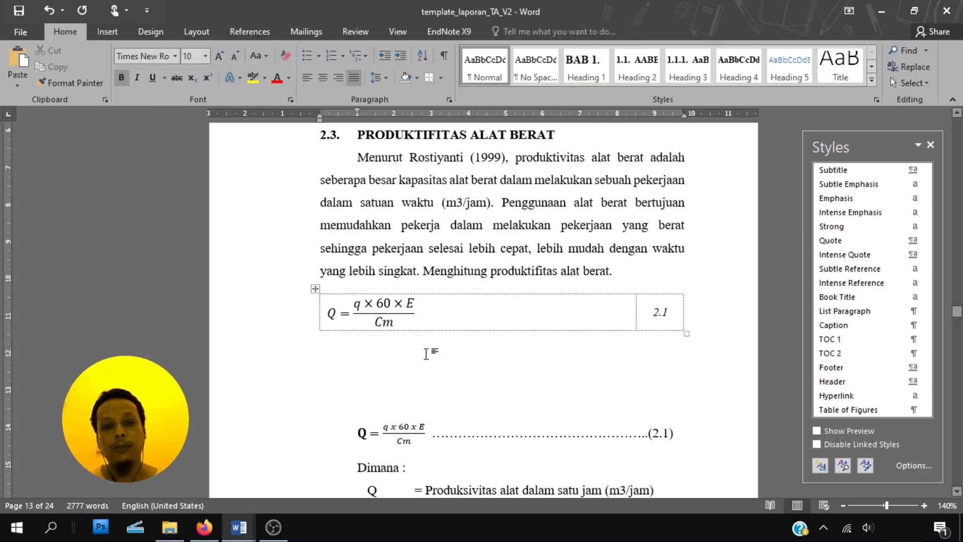
pyautogui.moveTo(306, 376); pyautogui.dragTo(309, 440)
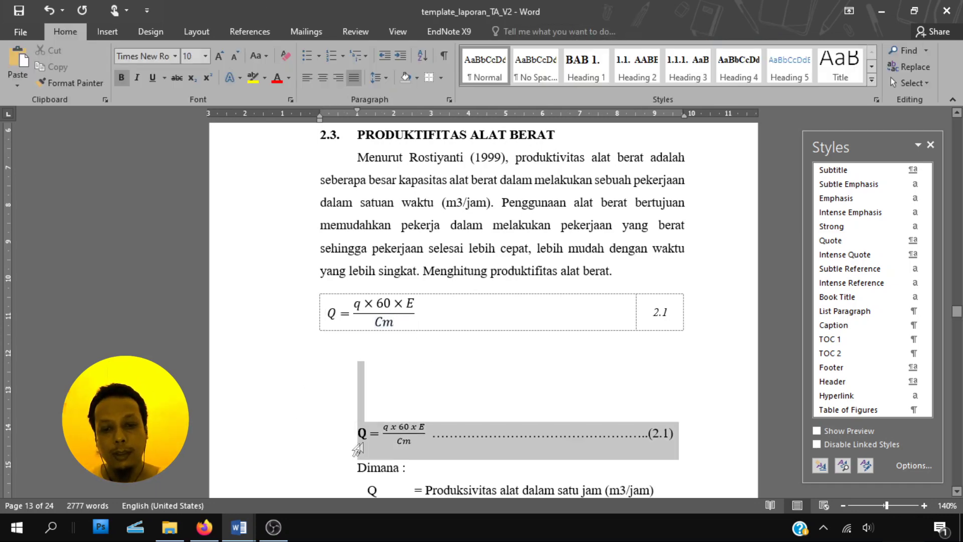
pyautogui.press('Delete')
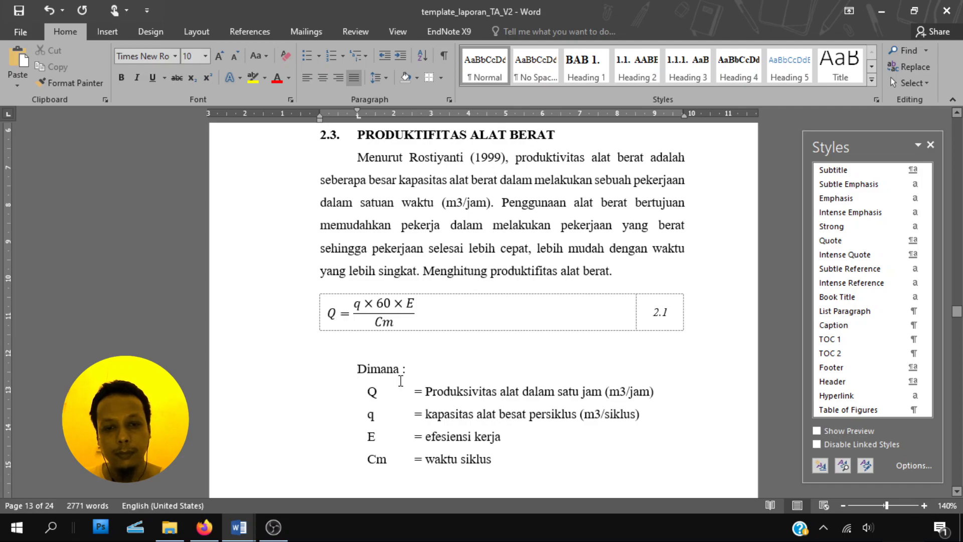
# Step: Insert the rumus-template equation table on a new line above the BiBBMj formula
pyautogui.scroll(-20, 401, 380)
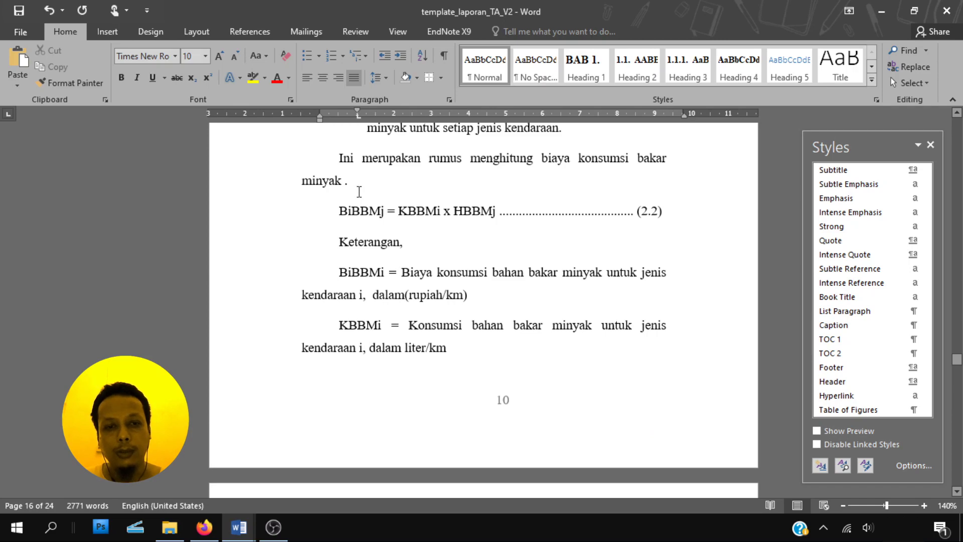
pyautogui.click(359, 191)
pyautogui.press('Return')
pyautogui.hotkey('alt', 'n')
pyautogui.click(902, 52)
pyautogui.click(783, 341)
# Step: Copy the formula BiBBMj = KBBMi x HBBMj into the new table's equation placeholder and delete the old dotted equation line
pyautogui.moveTo(341, 264); pyautogui.dragTo(499, 265)
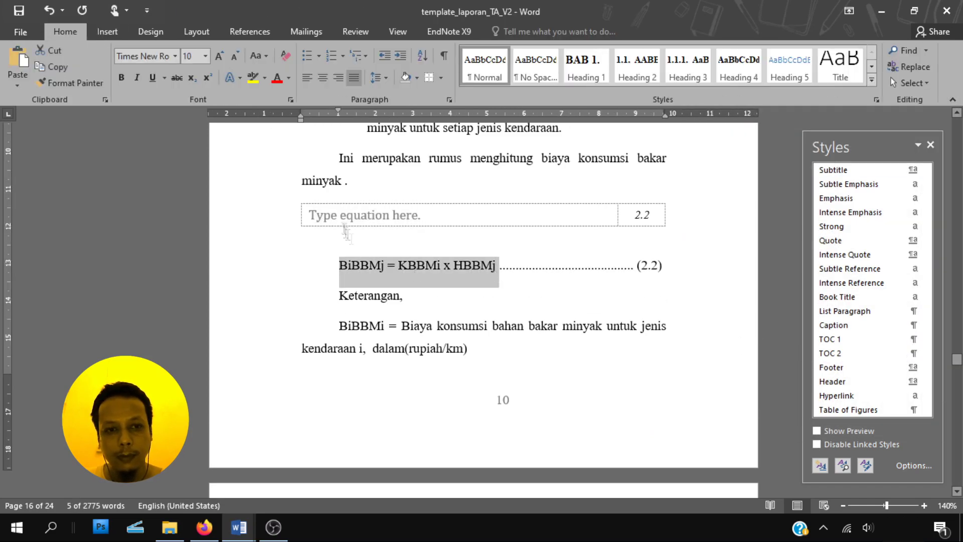
pyautogui.hotkey('ctrl', 'c')
pyautogui.click(353, 215)
pyautogui.hotkey('ctrl', 'v')
pyautogui.moveTo(339, 265); pyautogui.dragTo(663, 271)
pyautogui.press('Delete')
# Step: Insert the rumus-template equation table on a new line after "dapat dihitung dengan rumus, yaitu:", above the KBBMi formula
pyautogui.scroll(-8, 576, 256)
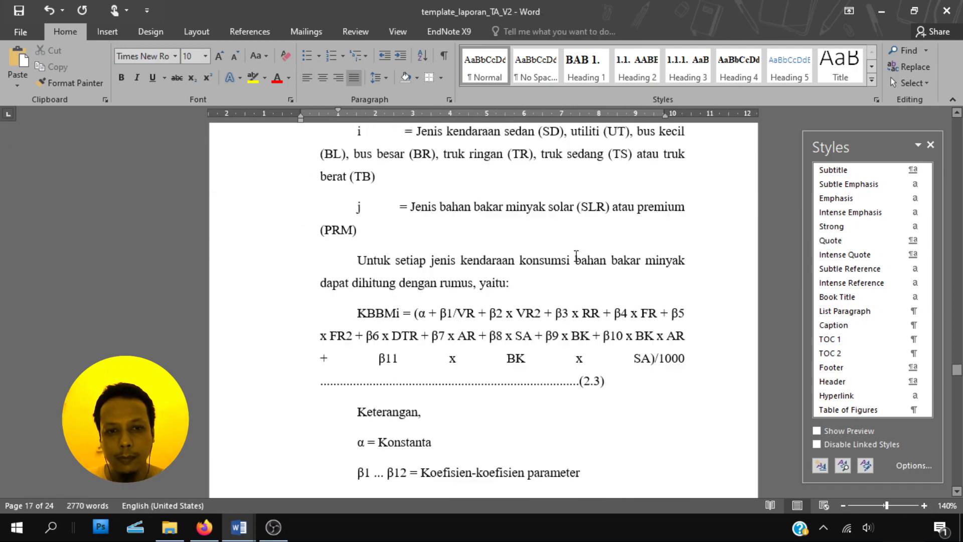
pyautogui.scroll(-3, 577, 256)
pyautogui.click(557, 192)
pyautogui.press('Return')
pyautogui.hotkey('alt', 'n')
pyautogui.click(899, 51)
pyautogui.scroll(-5, 870, 231)
pyautogui.click(812, 382)
# Step: Left-align the old KBBMi formula paragraph
pyautogui.moveTo(356, 274); pyautogui.dragTo(697, 320)
pyautogui.click(66, 31)
pyautogui.click(307, 78)
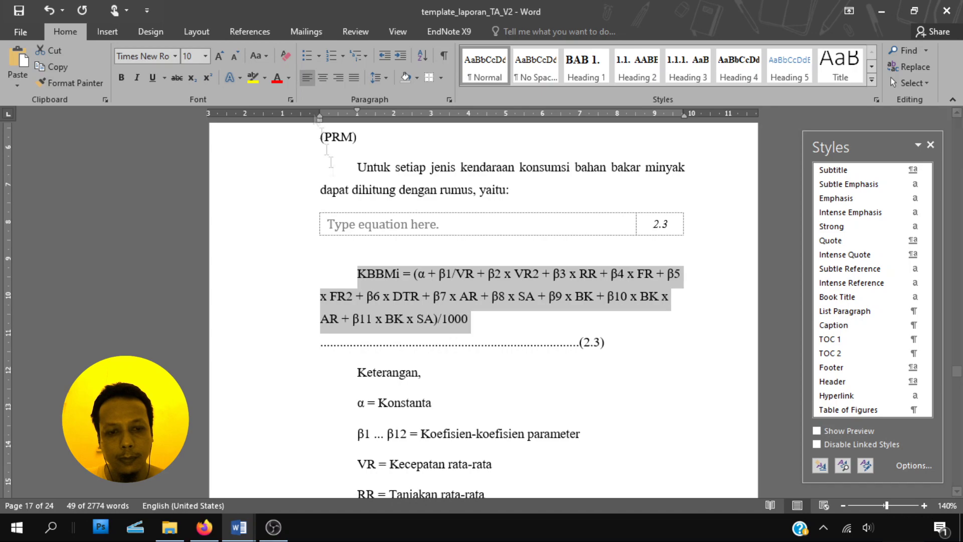
# Step: Copy the KBBMi formula into the new table's equation placeholder and delete the old formula with its dotted line and number
pyautogui.hotkey('ctrl', 'c')
pyautogui.click(354, 220)
pyautogui.hotkey('ctrl', 'v')
pyautogui.moveTo(321, 333); pyautogui.dragTo(613, 400)
pyautogui.press('Delete')
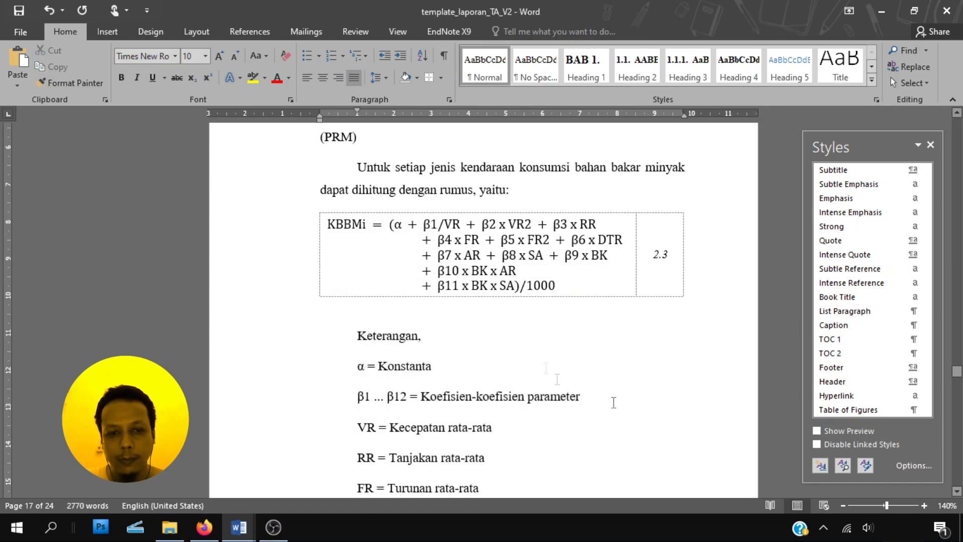
# Step: Add a new line between list item 4 and the BOi formula and give it the Normal style
pyautogui.scroll(-12, 613, 402)
pyautogui.scroll(1, 492, 284)
pyautogui.click(636, 217)
pyautogui.press('Return')
pyautogui.press('Tab')
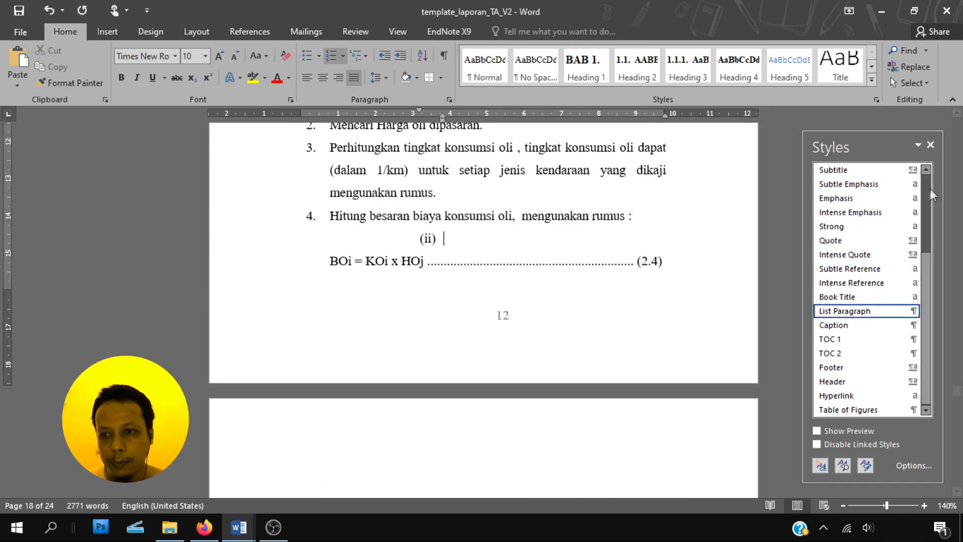
pyautogui.click(927, 190)
pyautogui.click(840, 184)
pyautogui.press('Return')
# Step: Insert the rumus-template equation table above the BOi formula
pyautogui.scroll(-3, 486, 258)
pyautogui.click(107, 31)
pyautogui.click(900, 51)
pyautogui.scroll(-5, 823, 311)
pyautogui.click(731, 393)
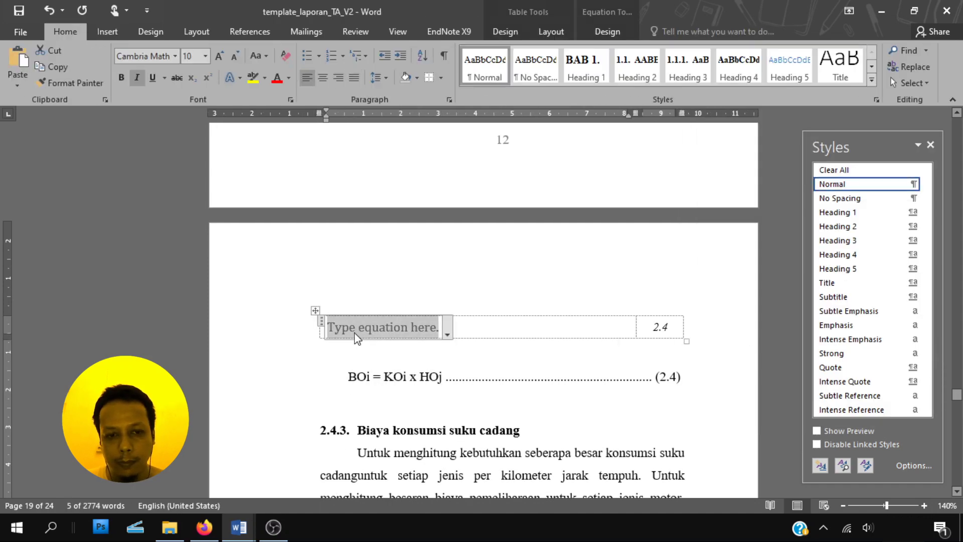
# Step: Put the formula BOi = KOi x HOj into the new table's equation placeholder and delete the old dotted equation line
pyautogui.hotkey('ctrl', 'v')
pyautogui.moveTo(349, 376); pyautogui.dragTo(682, 378)
pyautogui.press('Delete')
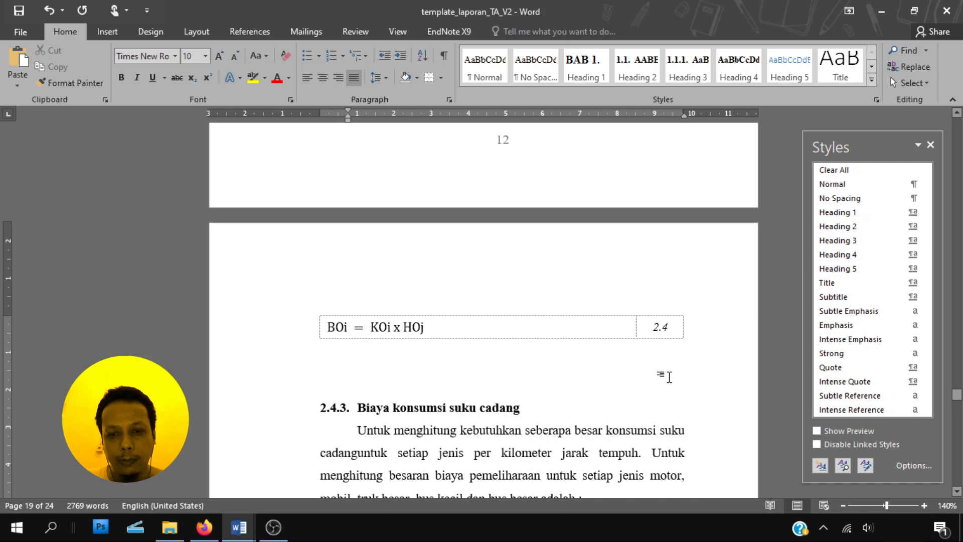
pyautogui.click(399, 328)
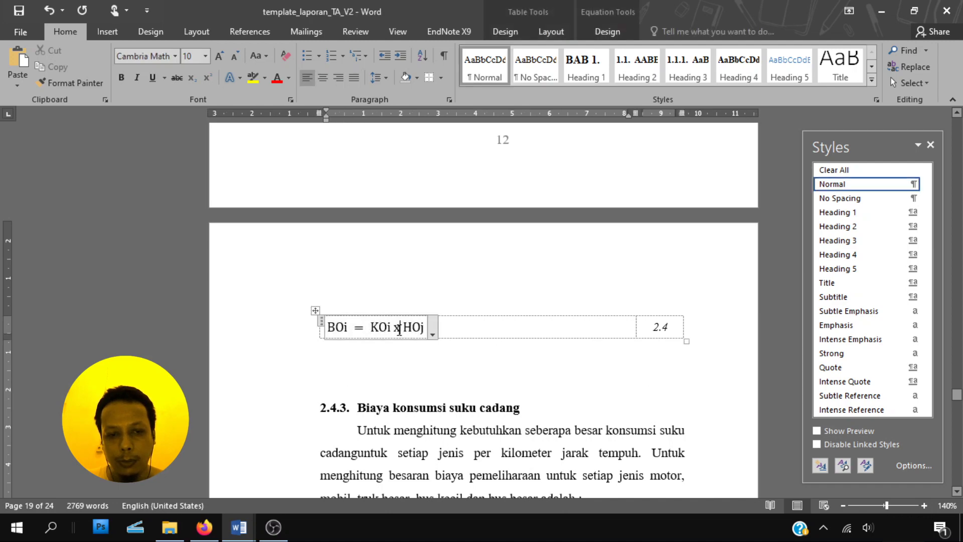
pyautogui.click(659, 330)
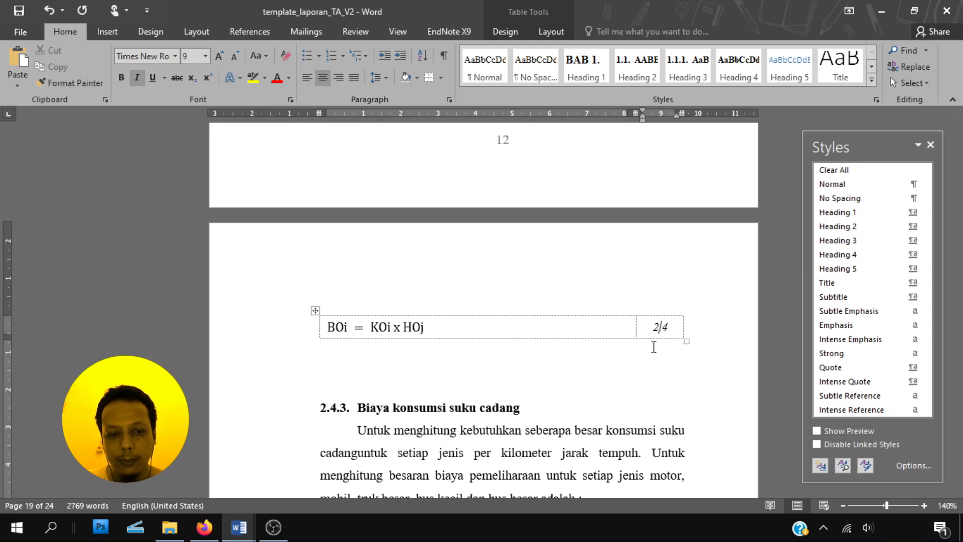
# Step: Undo the last edit and start a new paragraph style named ktrgn_rumus from the Dimana description lines below equation 2.1
pyautogui.hotkey('ctrl', 'z')
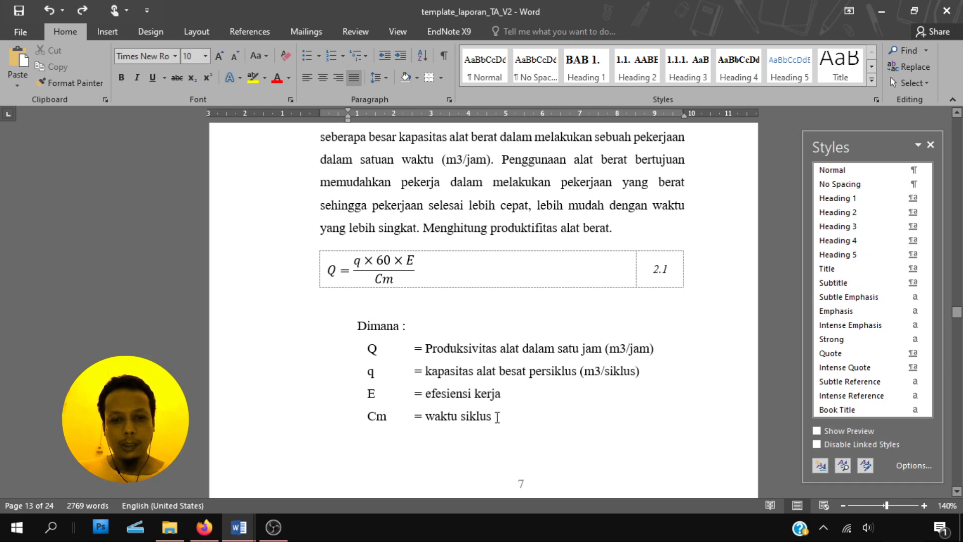
pyautogui.moveTo(496, 417); pyautogui.dragTo(355, 328)
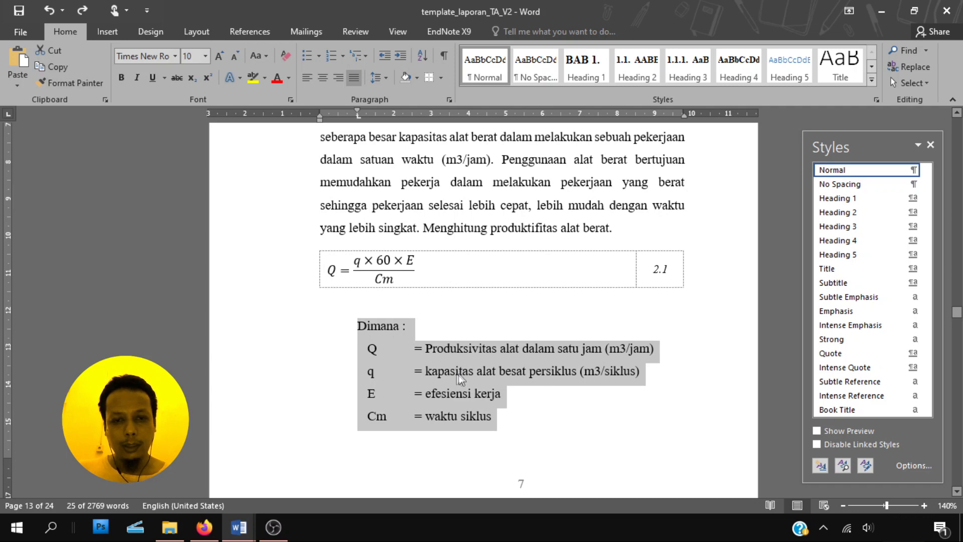
pyautogui.scroll(2, 451, 280)
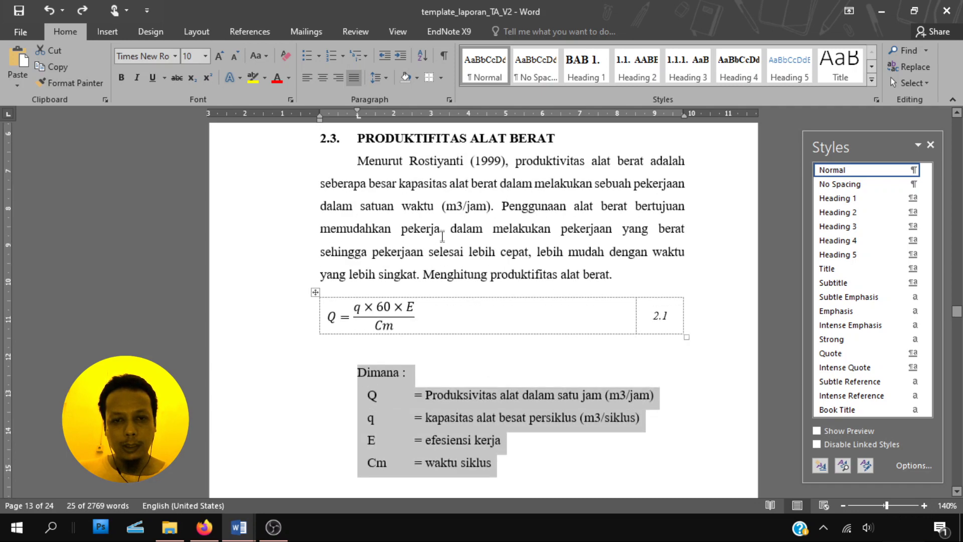
pyautogui.scroll(-2, 453, 258)
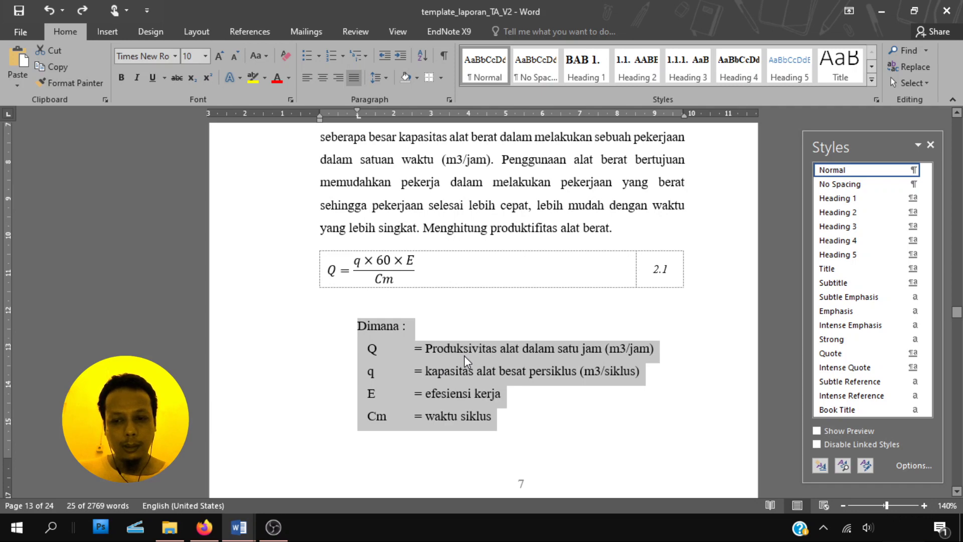
pyautogui.click(819, 465)
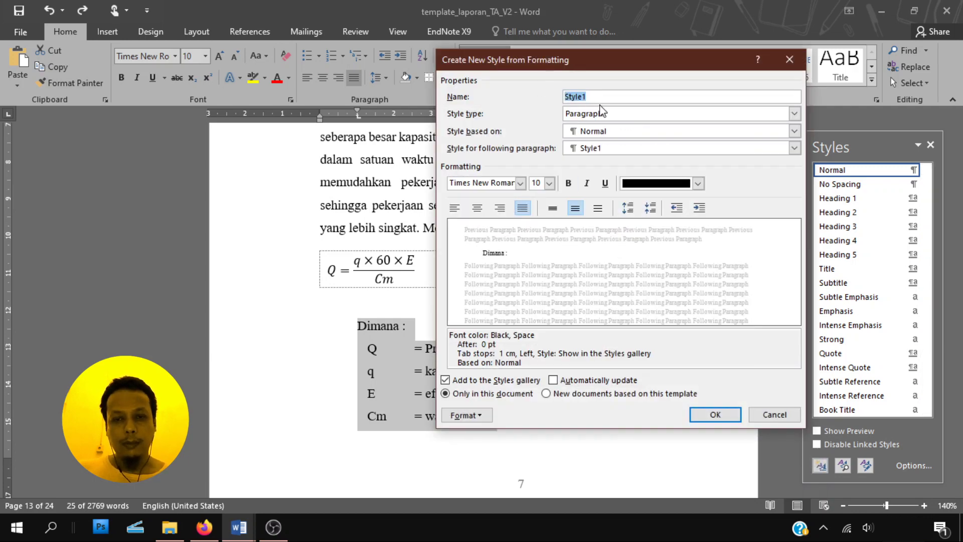
pyautogui.write('ktrgn_rumus')
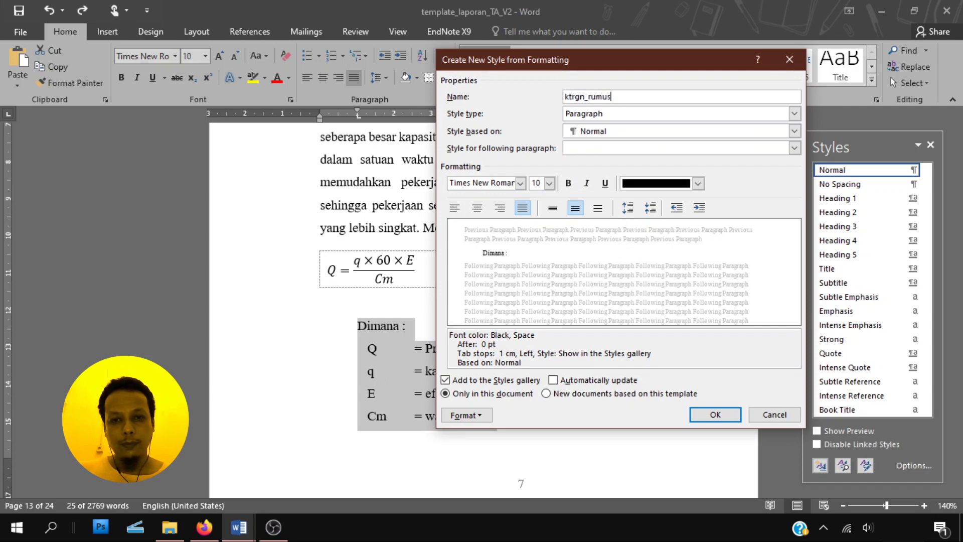
# Step: Set the ktrgn_rumus style's font size to 9
pyautogui.click(464, 415)
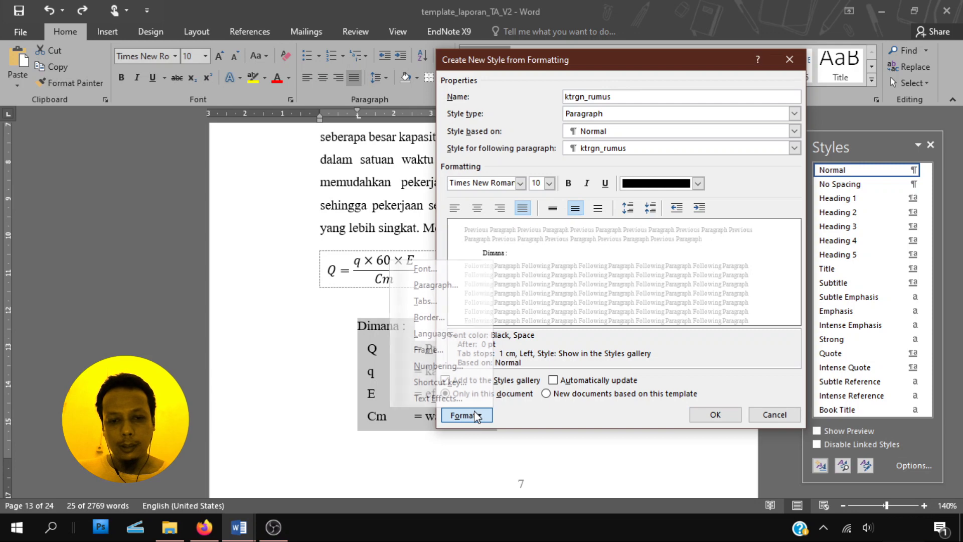
pyautogui.click(426, 270)
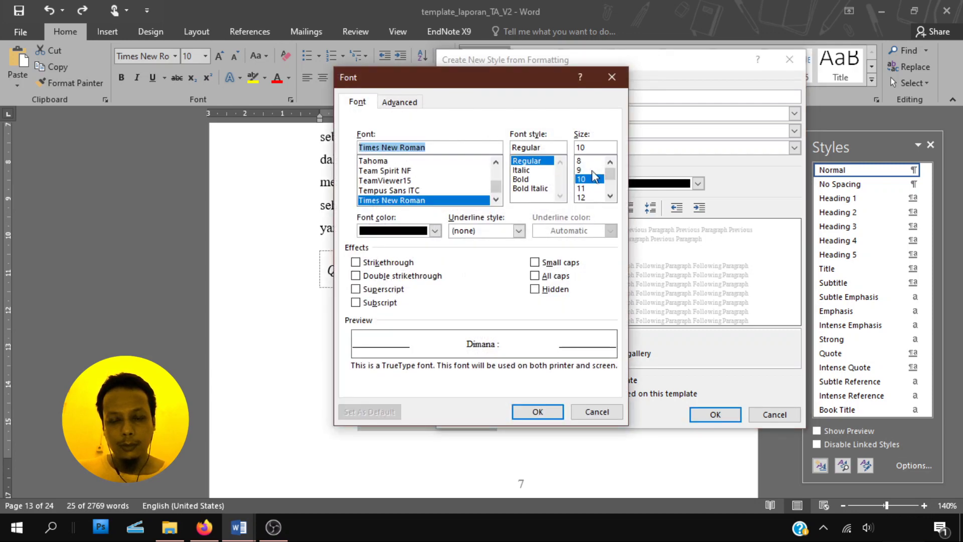
pyautogui.click(581, 169)
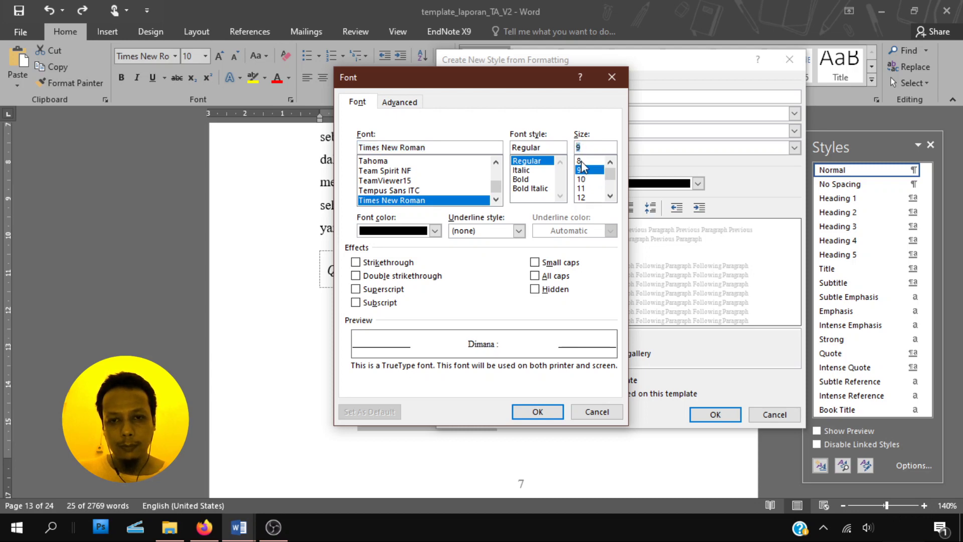
pyautogui.click(536, 410)
# Step: Give the ktrgn_rumus style single line spacing and no special indent, and save it so it formats the selected description lines
pyautogui.click(467, 415)
pyautogui.click(442, 279)
pyautogui.click(561, 285)
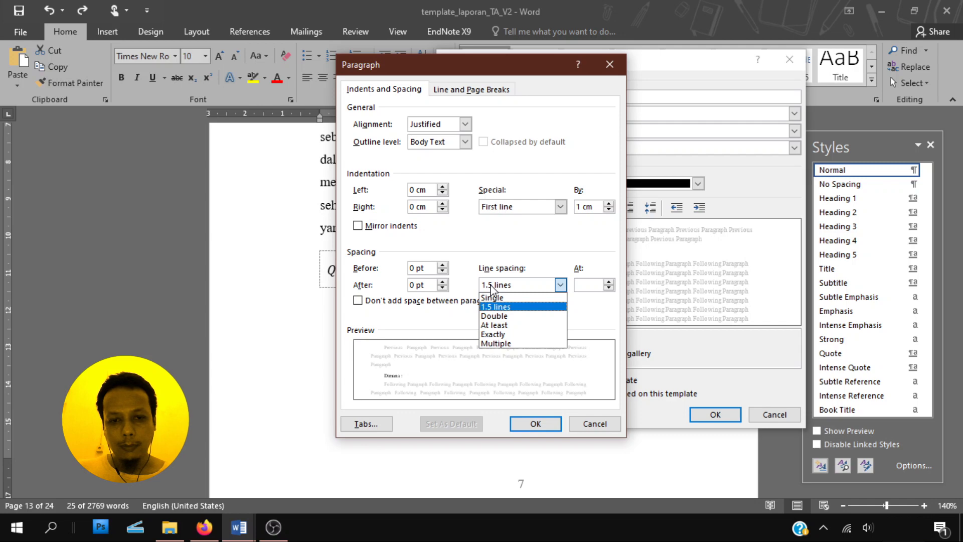
pyautogui.click(497, 301)
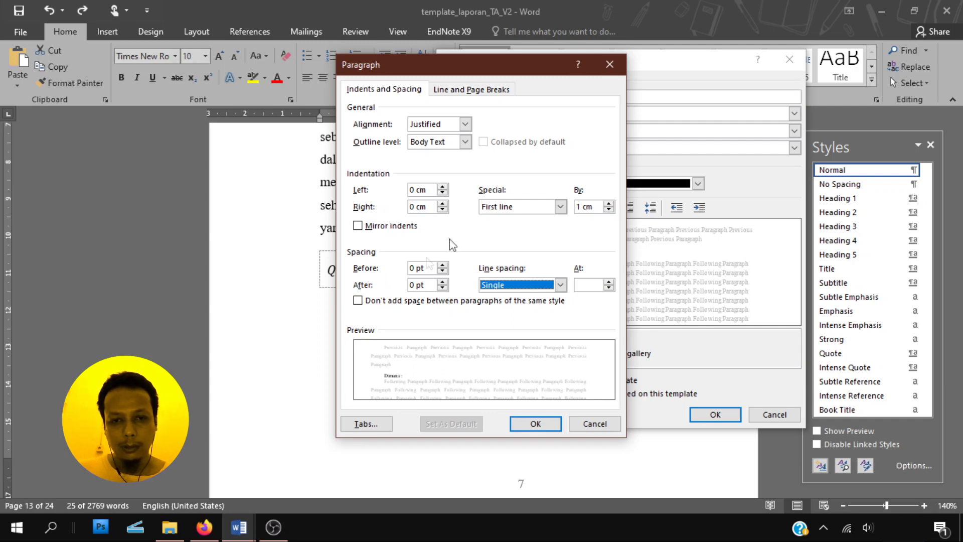
pyautogui.click(561, 207)
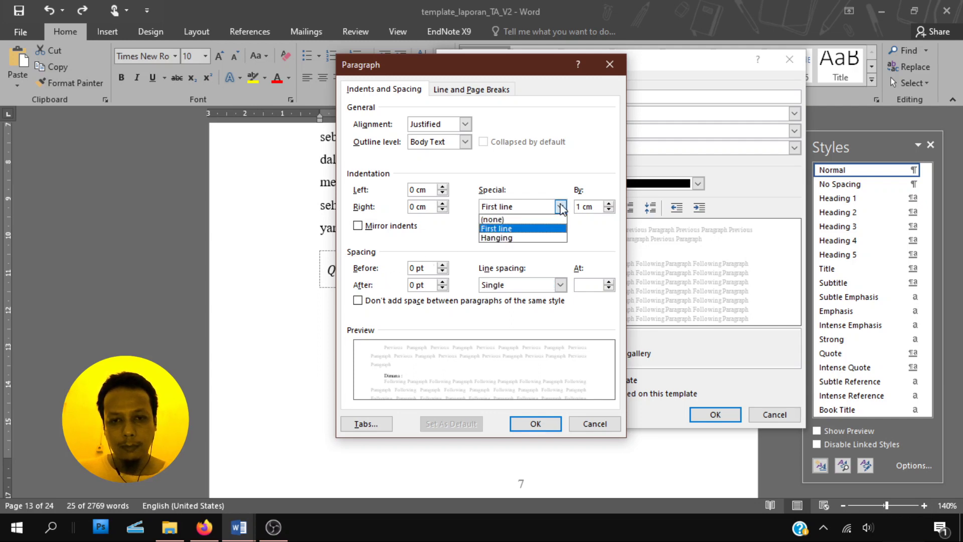
pyautogui.click(528, 221)
pyautogui.click(524, 425)
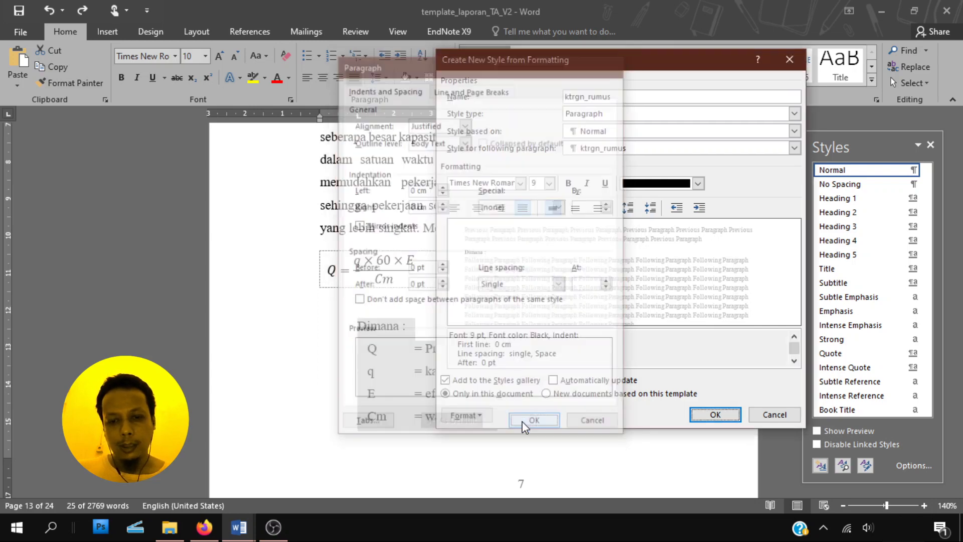
pyautogui.click(695, 414)
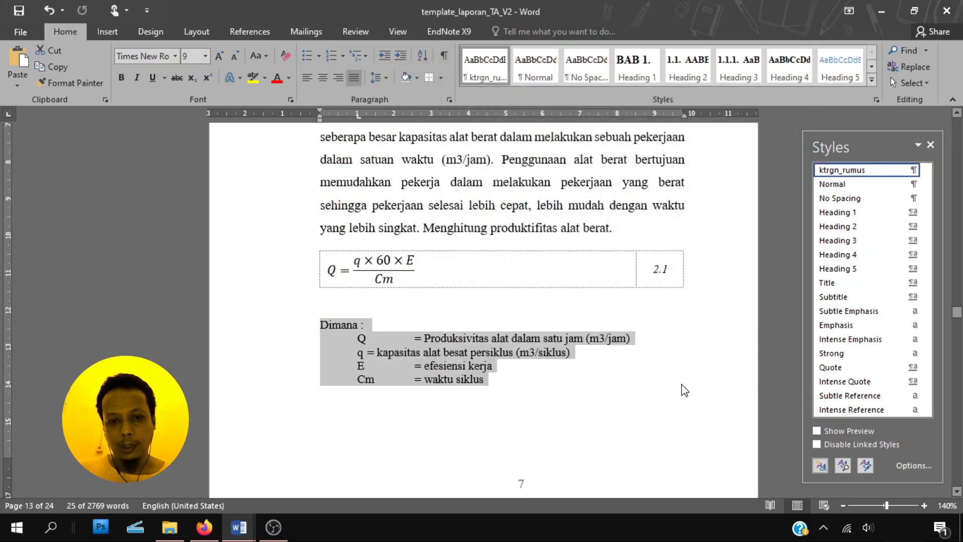
pyautogui.moveTo(859, 173)
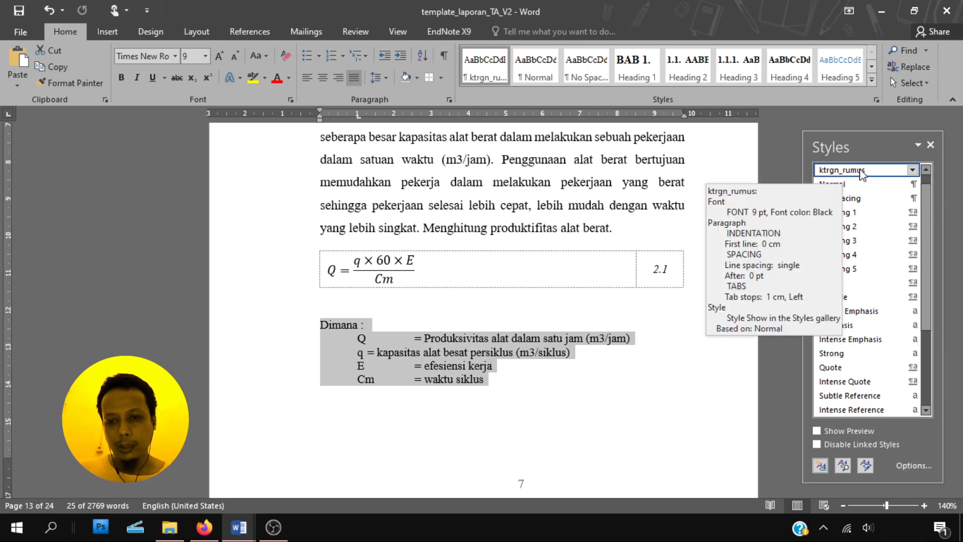
# Step: Remove the leading tabs before Q, q, E and Cm with formatting marks shown temporarily, and delete the blank line above Dimana
pyautogui.click(409, 360)
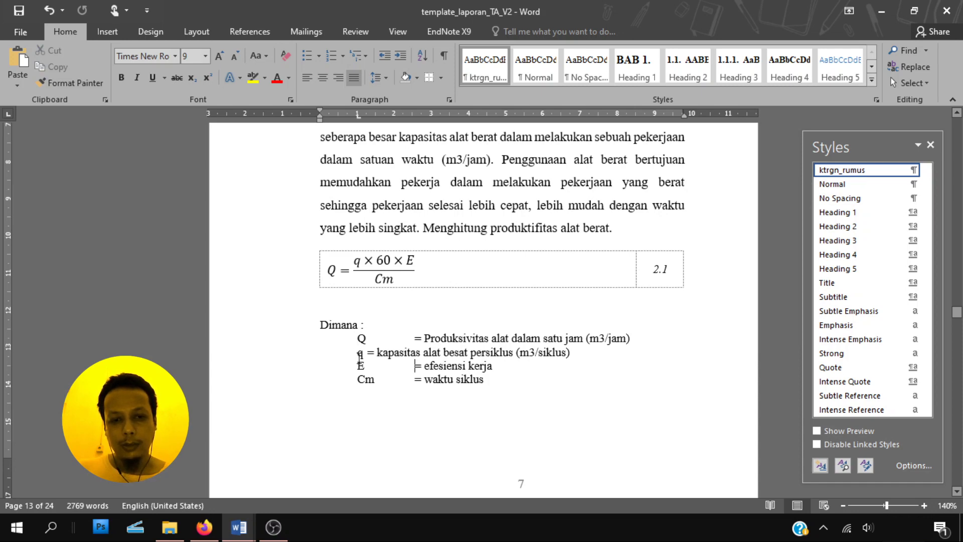
pyautogui.click(445, 53)
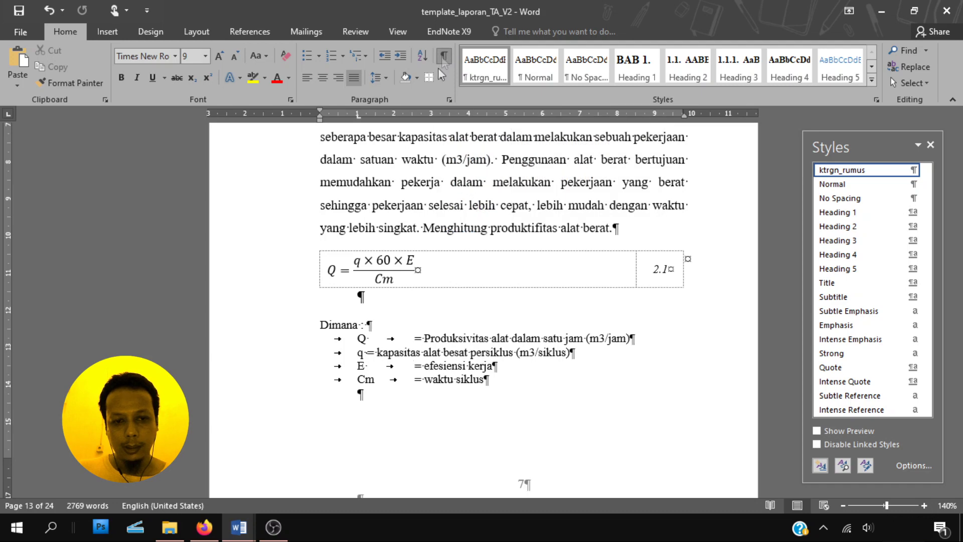
pyautogui.doubleClick(332, 340)
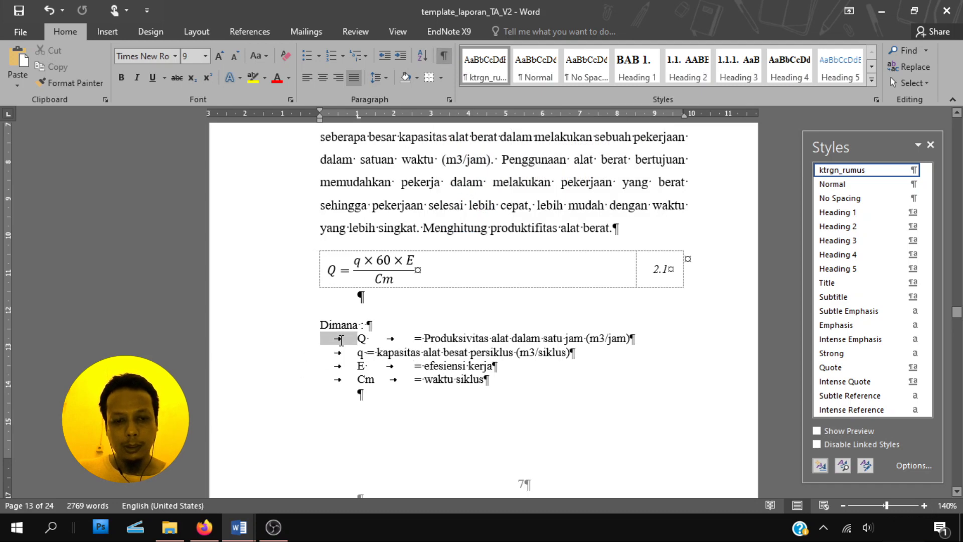
pyautogui.click(347, 341)
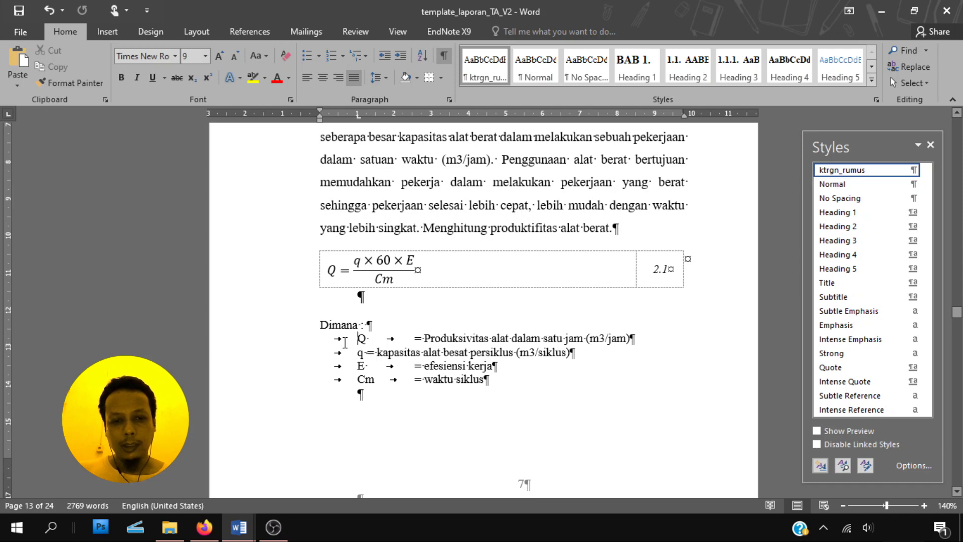
pyautogui.press('BackSpace')
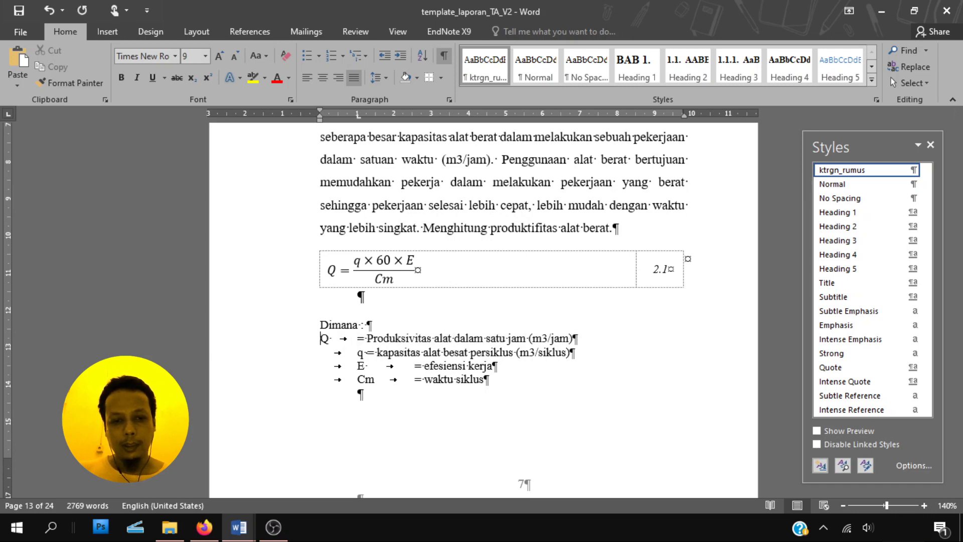
pyautogui.click(355, 354)
pyautogui.press('BackSpace')
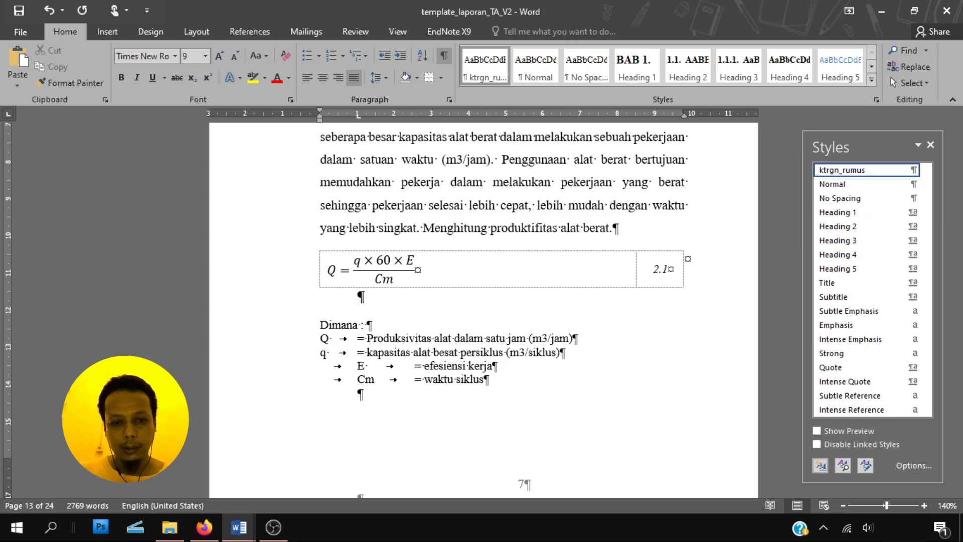
pyautogui.click(358, 366)
pyautogui.press('BackSpace')
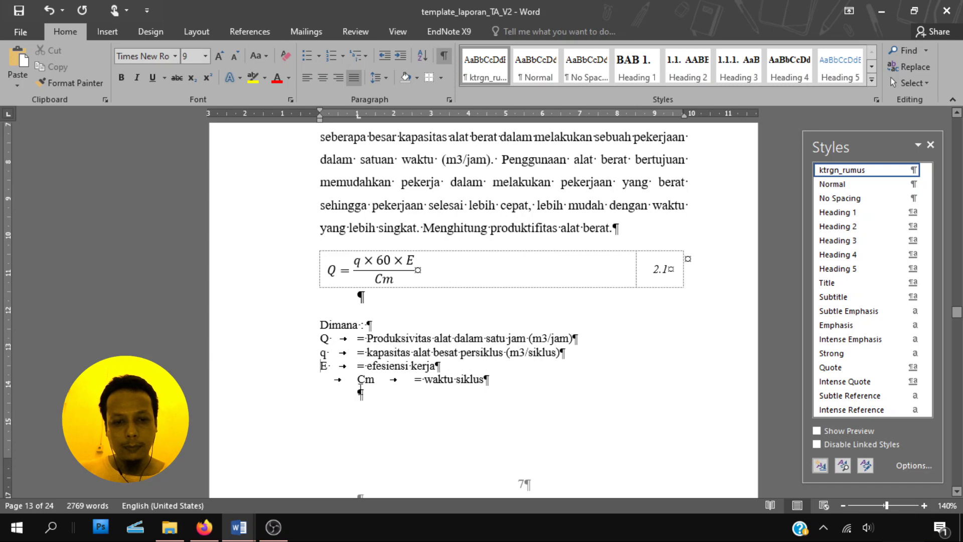
pyautogui.click(356, 380)
pyautogui.press('BackSpace')
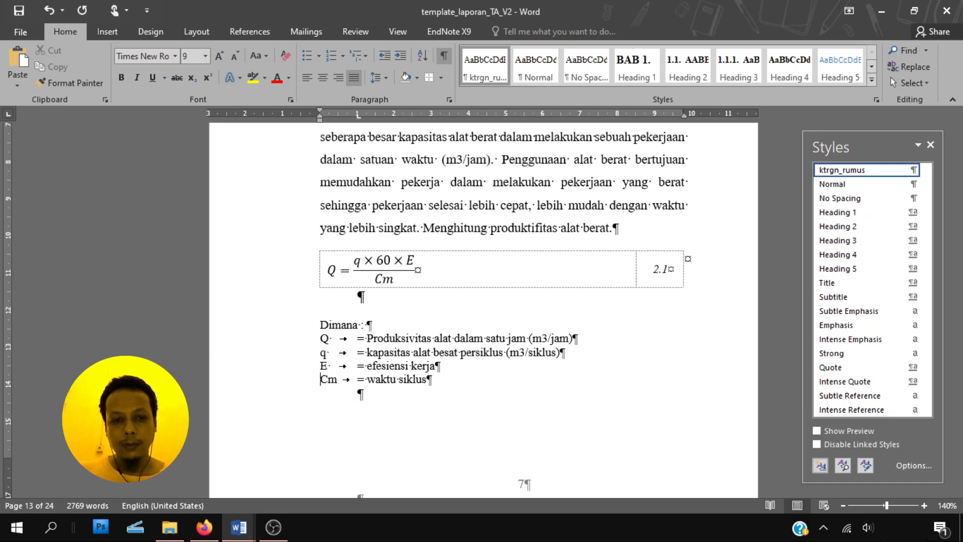
pyautogui.click(445, 55)
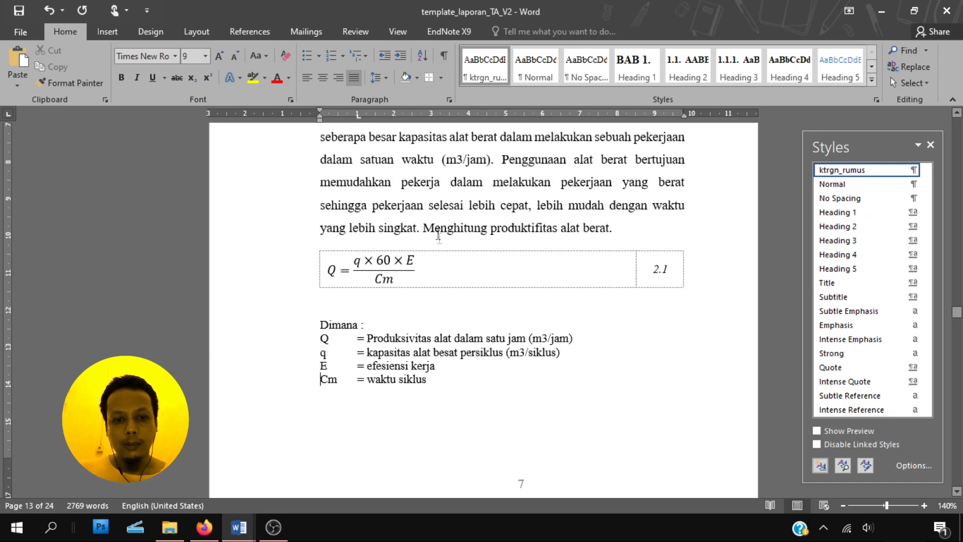
pyautogui.click(342, 306)
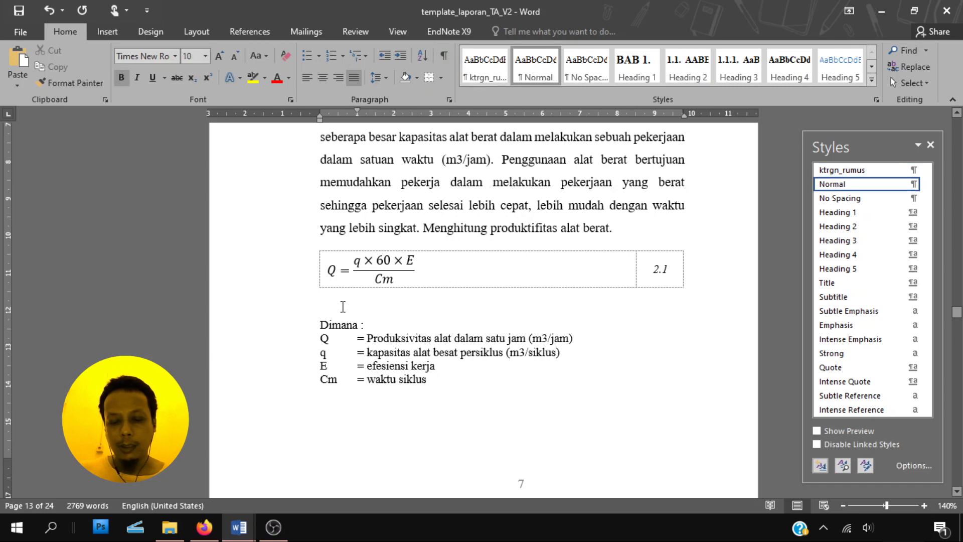
pyautogui.press('Delete')
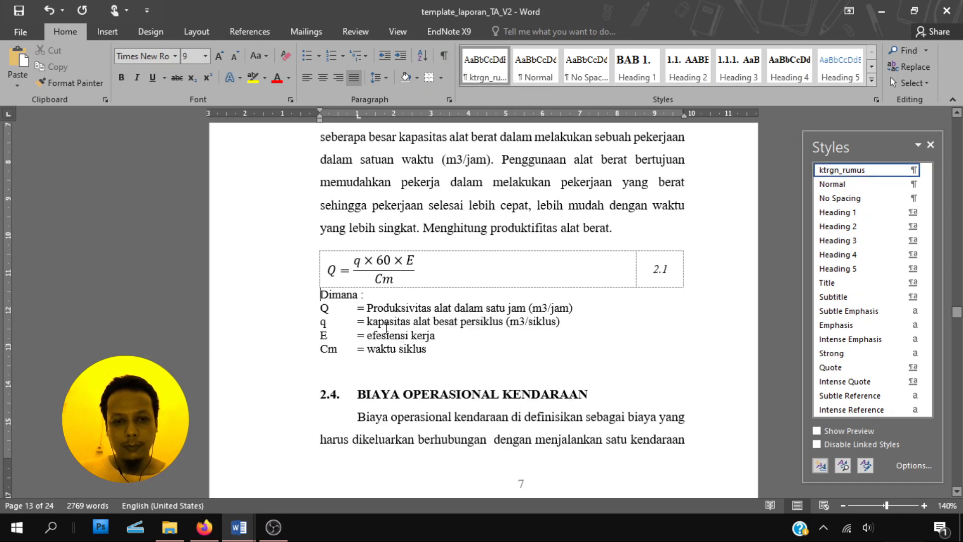
# Step: Apply the ktrgn_rumus style to the Keterangan lines below equation 2.2, from the heading through the j entry
pyautogui.scroll(-20, 386, 327)
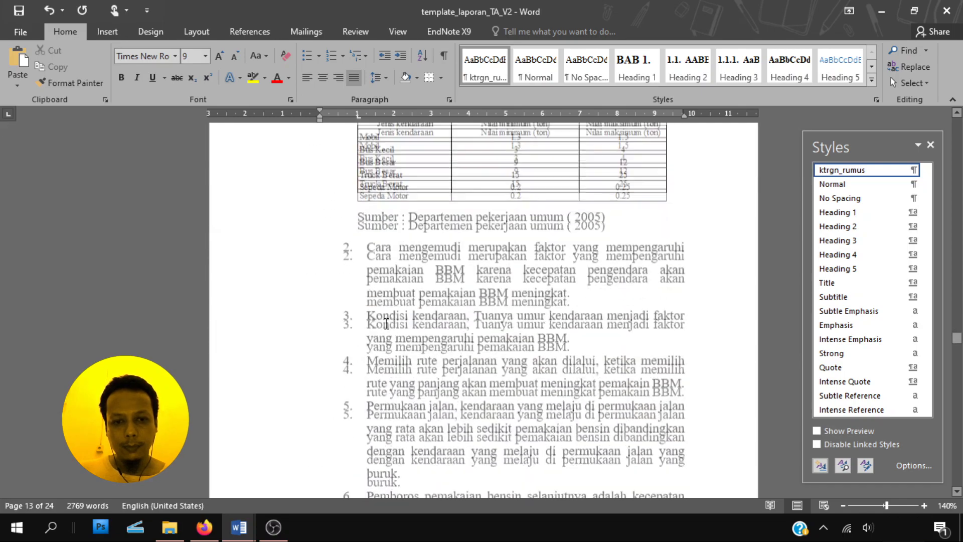
pyautogui.scroll(-15, 387, 324)
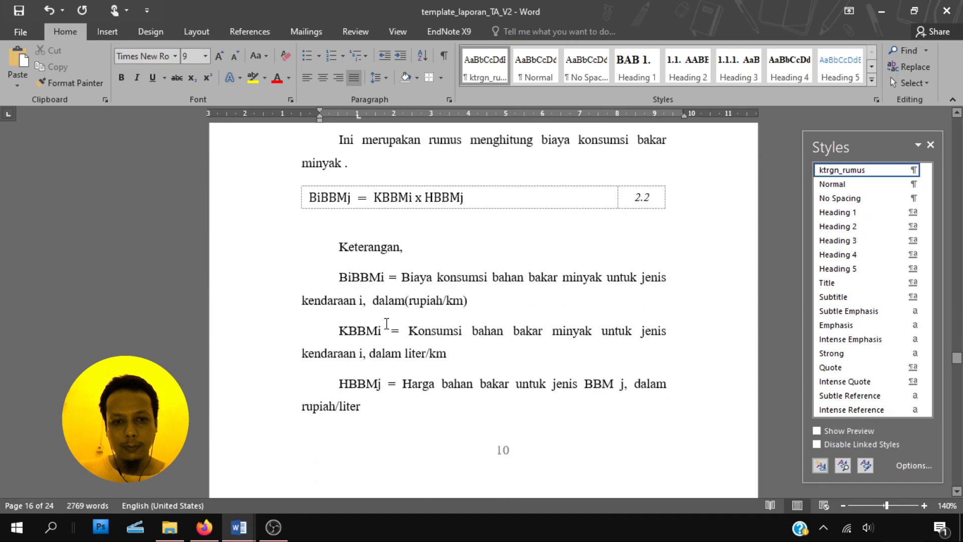
pyautogui.click(333, 237)
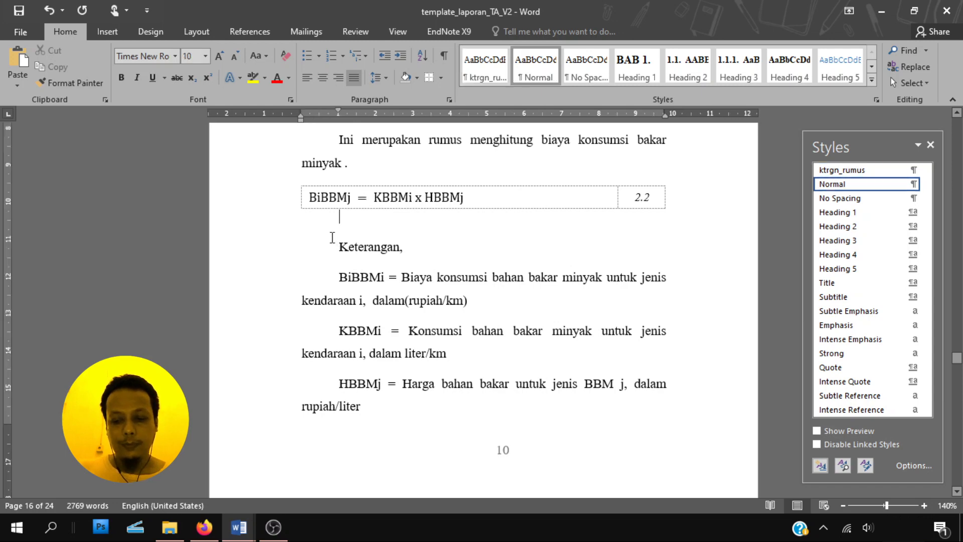
pyautogui.press('Return')
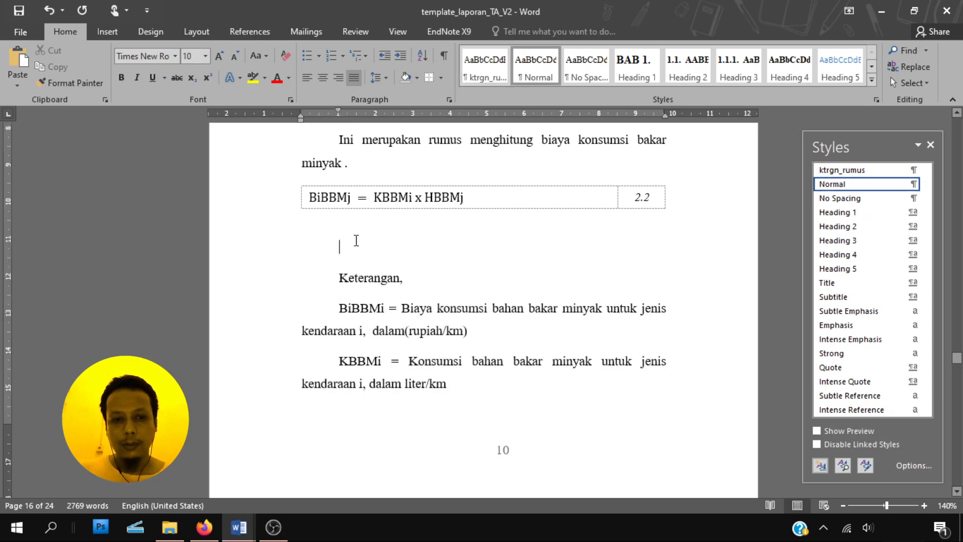
pyautogui.press('Delete')
pyautogui.scroll(-10, 359, 243)
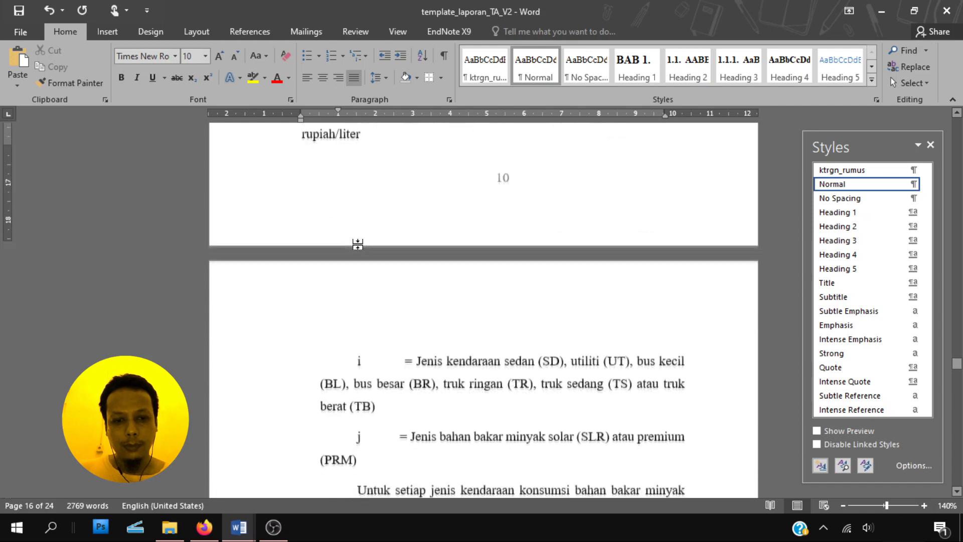
pyautogui.moveTo(375, 315); pyautogui.dragTo(778, 173)
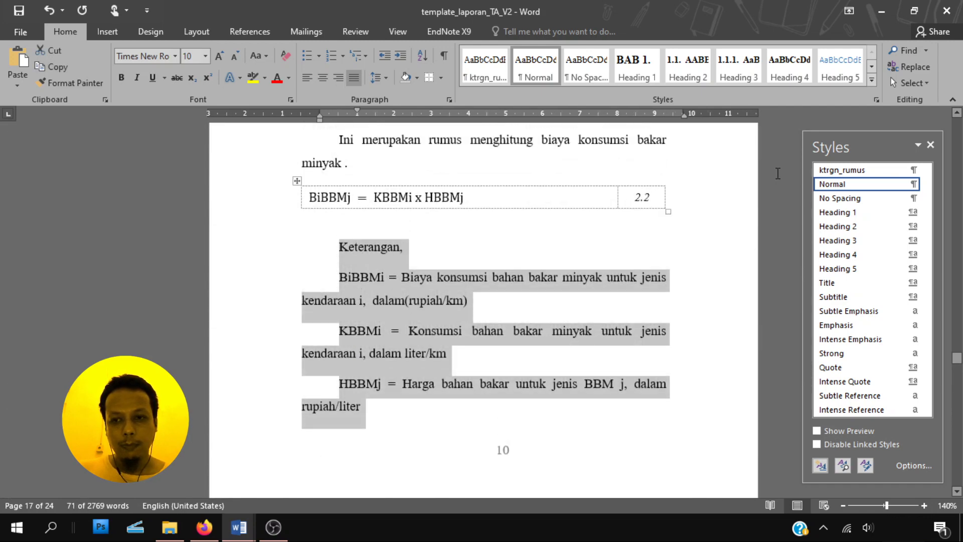
pyautogui.click(843, 170)
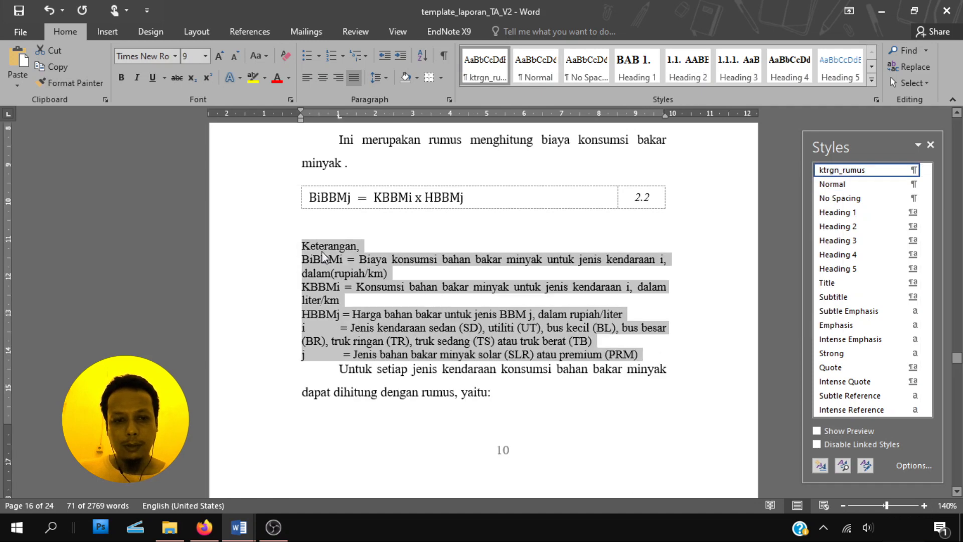
# Step: Delete the blank line above the Keterangan list under equation 2.2 and add blank lines after its j entry
pyautogui.click(329, 221)
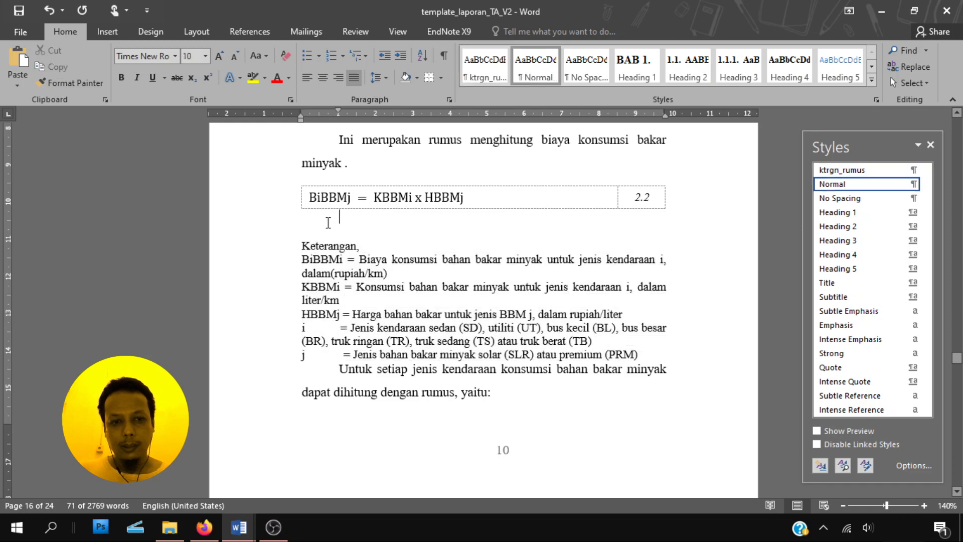
pyautogui.press('Delete')
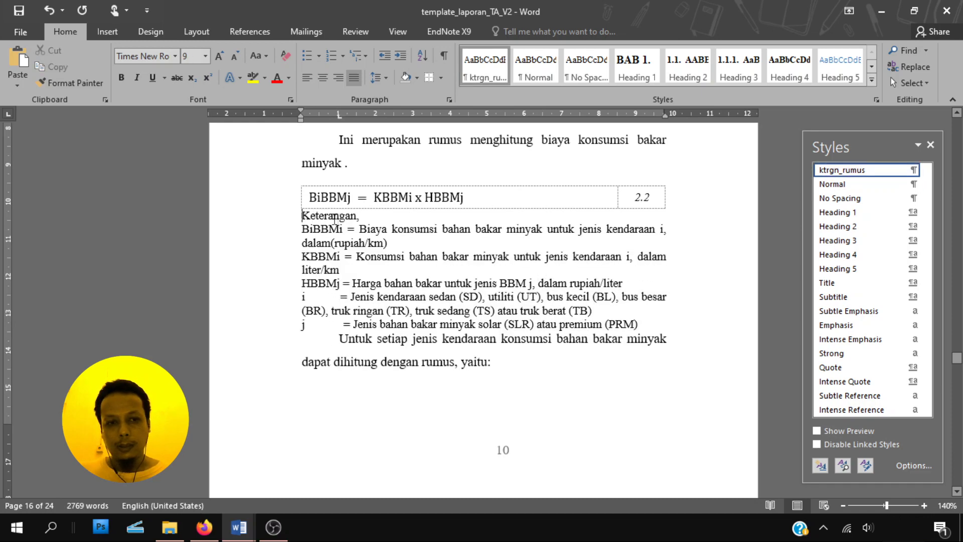
pyautogui.click(649, 326)
pyautogui.press('Return')
pyautogui.press('Return')
pyautogui.press('Return')
# Step: Apply the ktrgn_rumus style to the Keterangan list under equation 2.3 and move the blank line from above the list to below it
pyautogui.scroll(-1, 649, 326)
pyautogui.scroll(-5, 482, 301)
pyautogui.click(373, 204)
pyautogui.keyDown('shift'); pyautogui.click(501, 402); pyautogui.keyUp('shift')
pyautogui.scroll(-3, 481, 301)
pyautogui.click(842, 170)
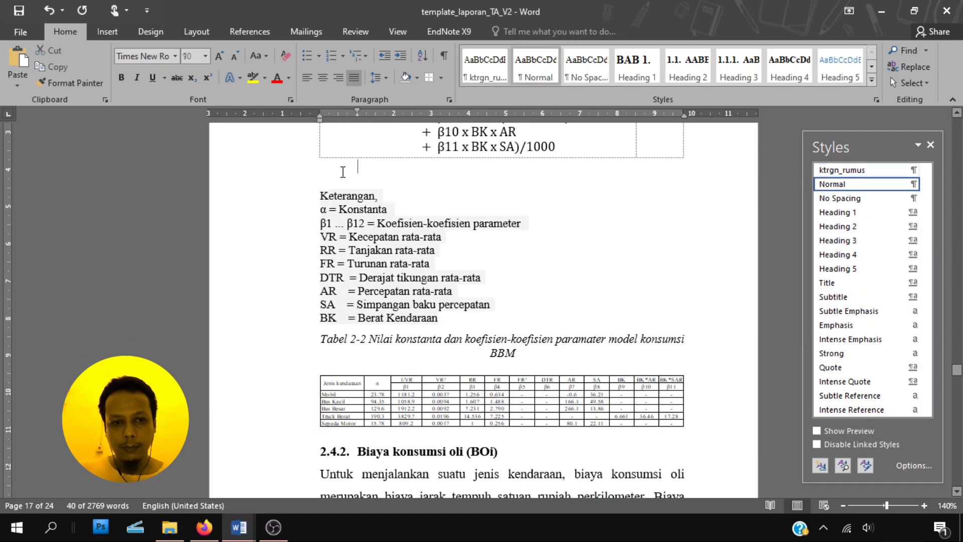
pyautogui.scroll(3, 390, 258)
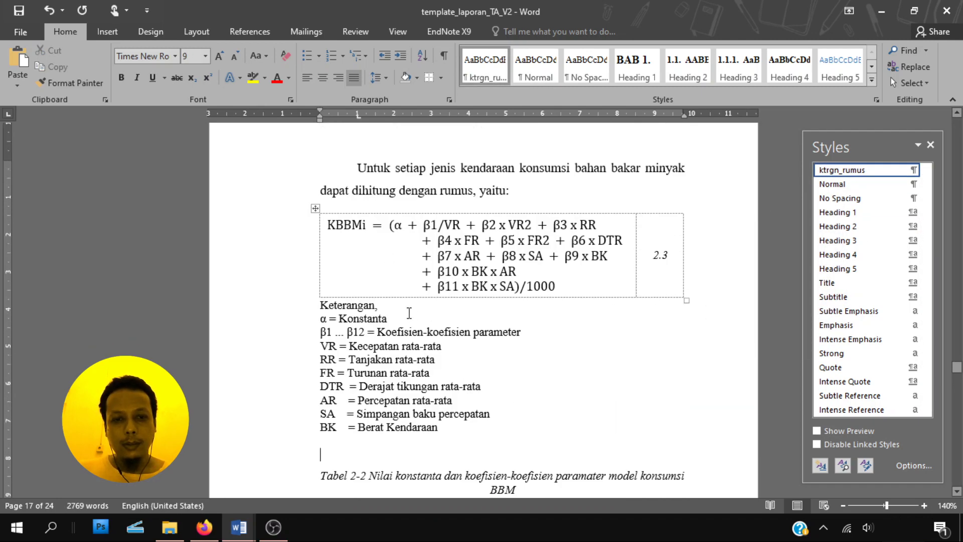